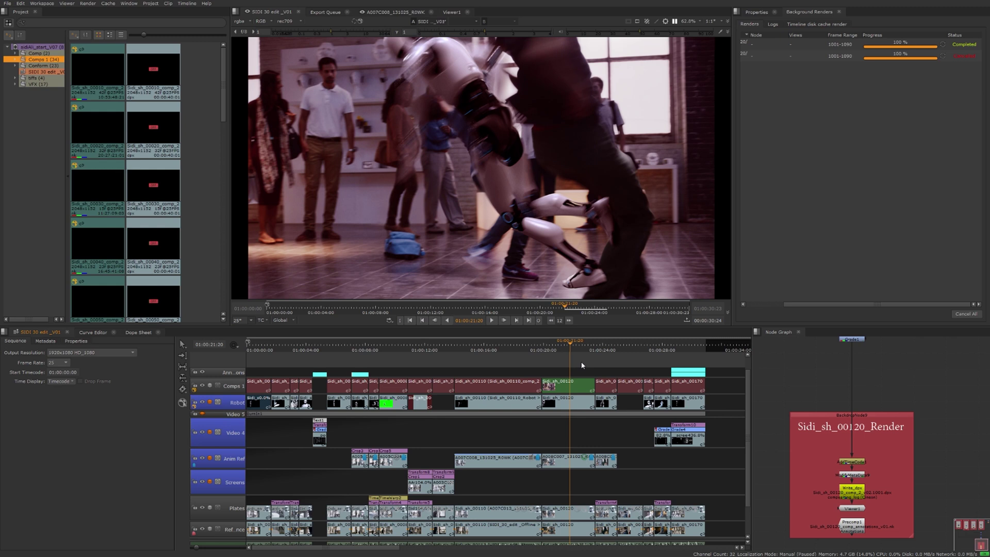
Step: Switch the Sidi_sh_00120 comp clip to its other version so the red tint disappears
{"action": "left_click_drag", "start_coordinate": [581, 365], "coordinate": [646, 364]}
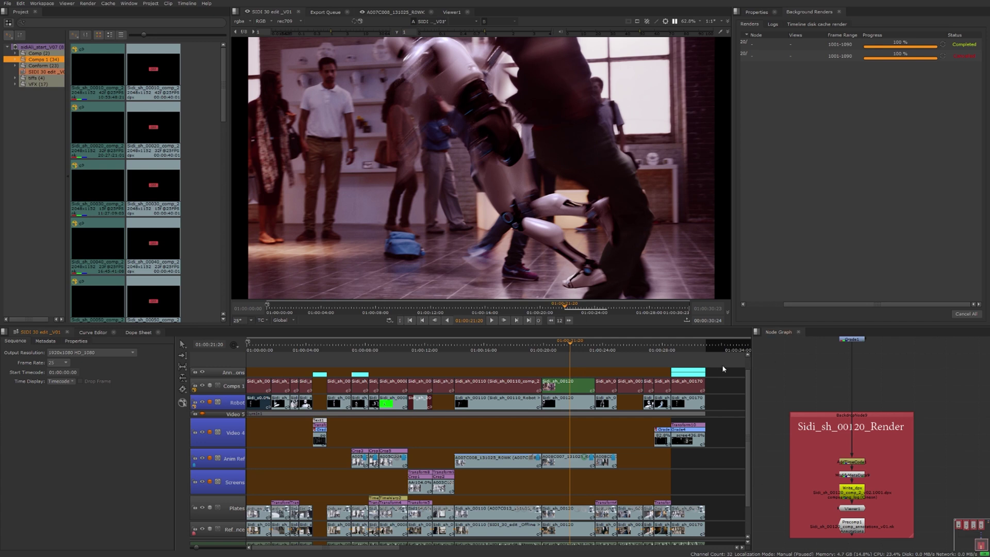
{"action": "left_click_drag", "start_coordinate": [720, 371], "coordinate": [720, 371]}
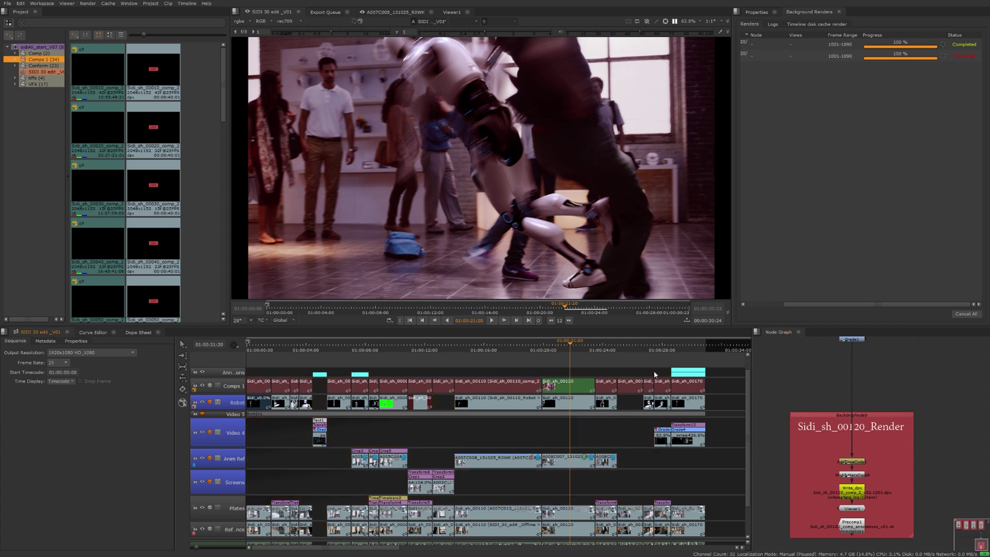
{"action": "left_click", "coordinate": [557, 386], "text": "alt"}
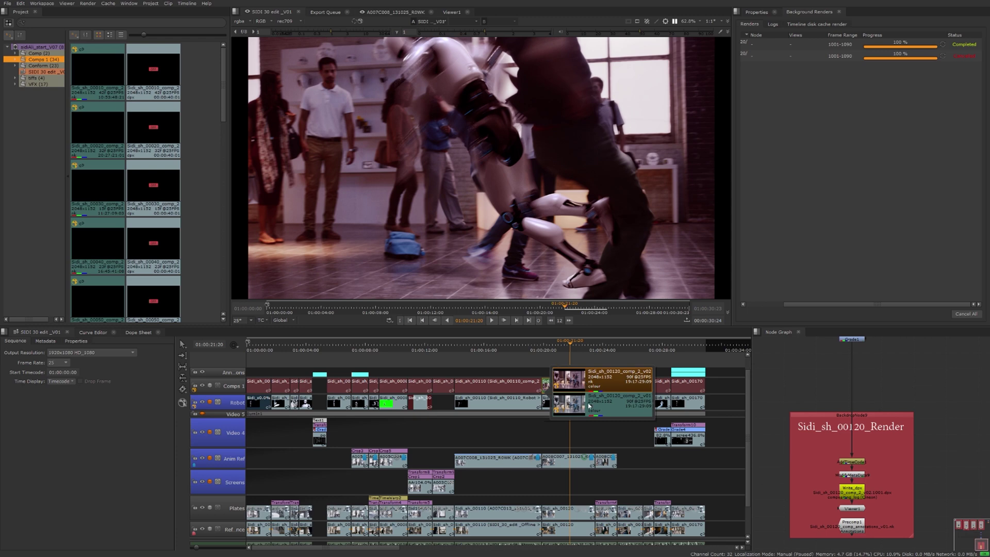
{"action": "left_click", "coordinate": [578, 376]}
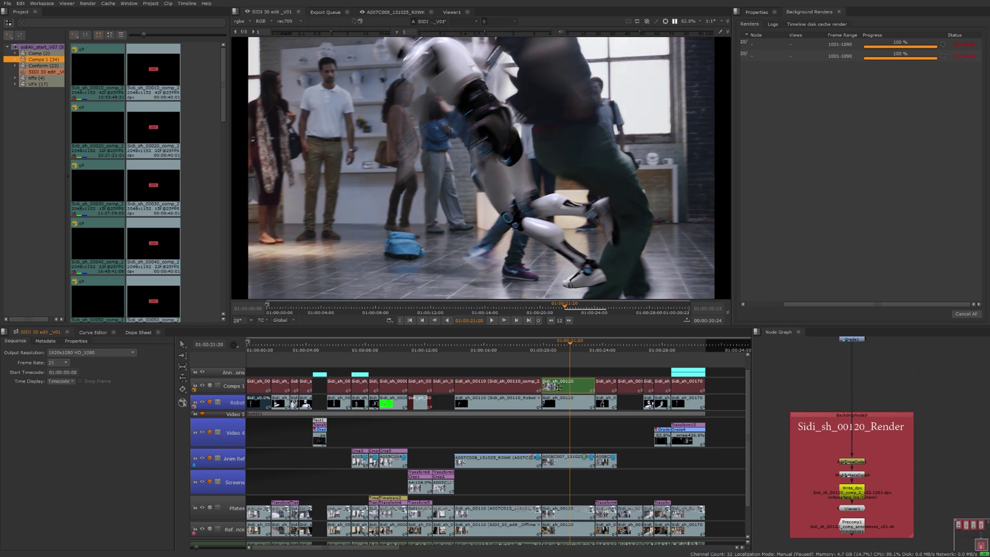
{"action": "left_click", "coordinate": [560, 369]}
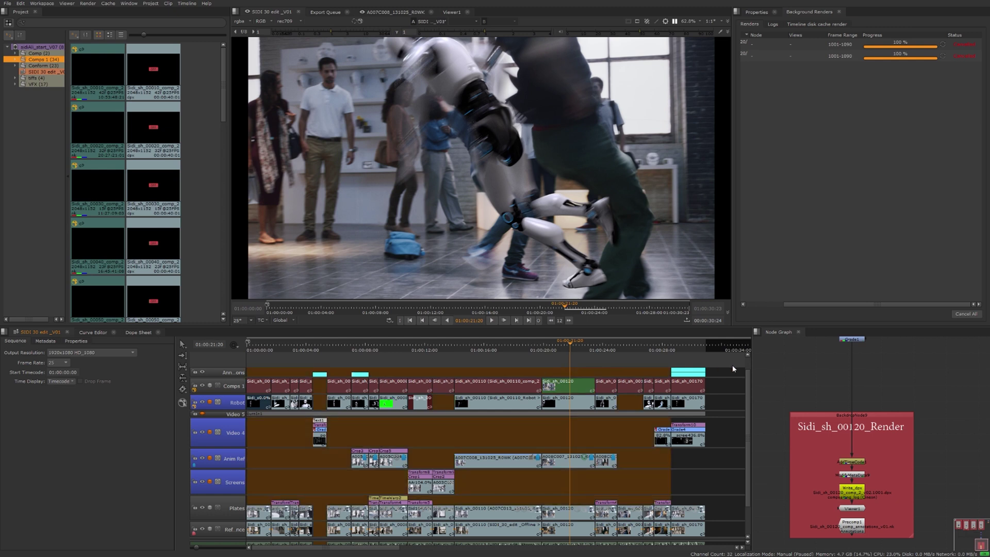
{"action": "left_click", "coordinate": [720, 379]}
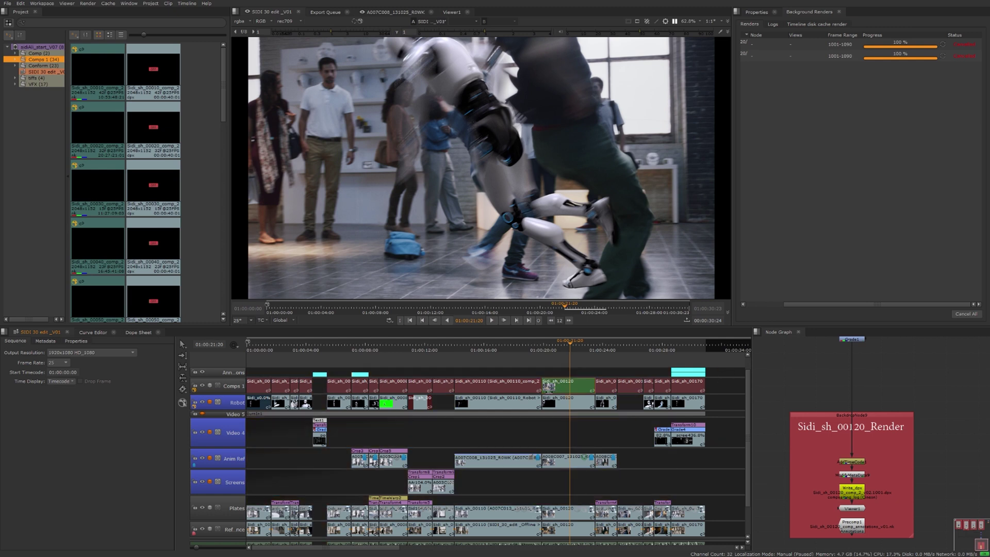
Step: Run Scan For Versions on the Robot clip and confirm the 2 new versions found
{"action": "right_click", "coordinate": [394, 404]}
{"action": "mouse_move", "coordinate": [436, 366]}
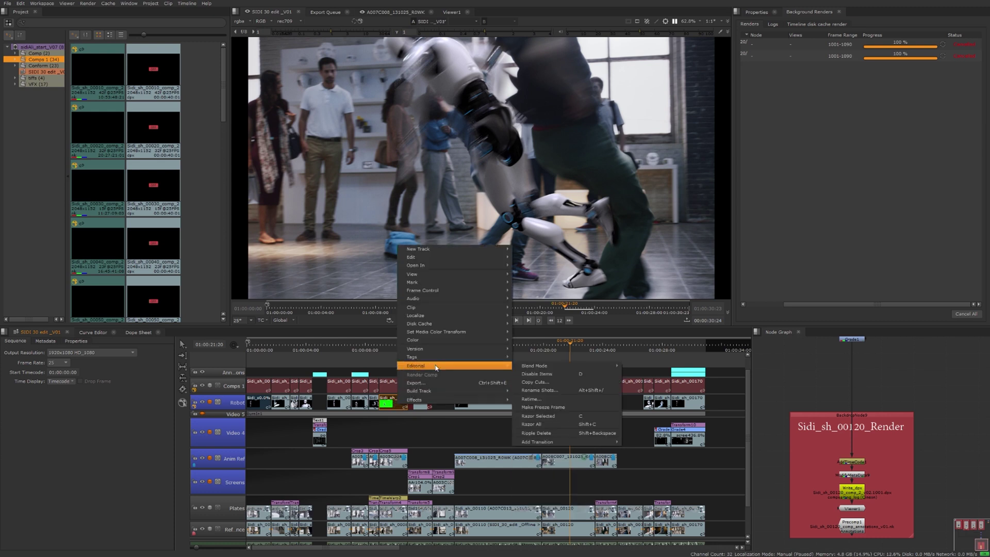
{"action": "mouse_move", "coordinate": [443, 349]}
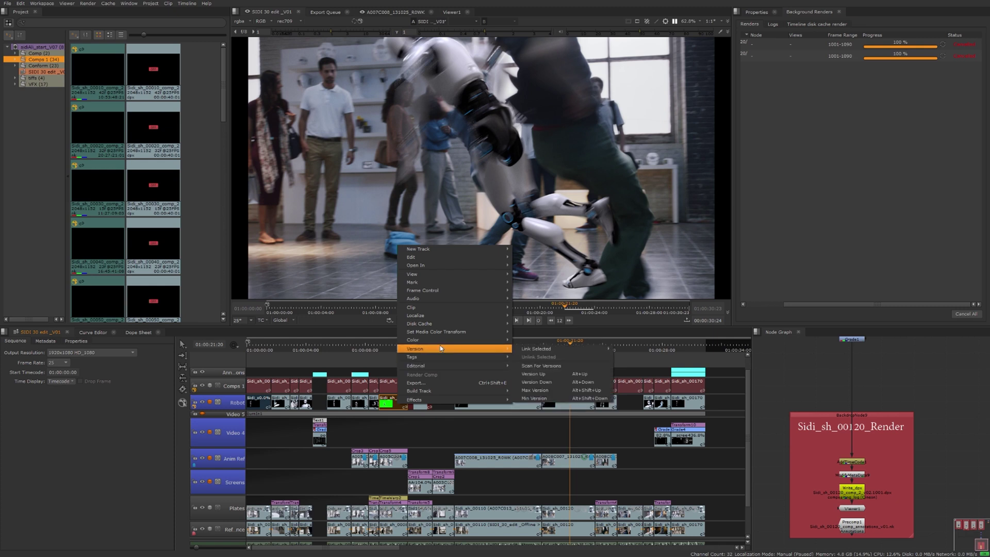
{"action": "left_click", "coordinate": [567, 366]}
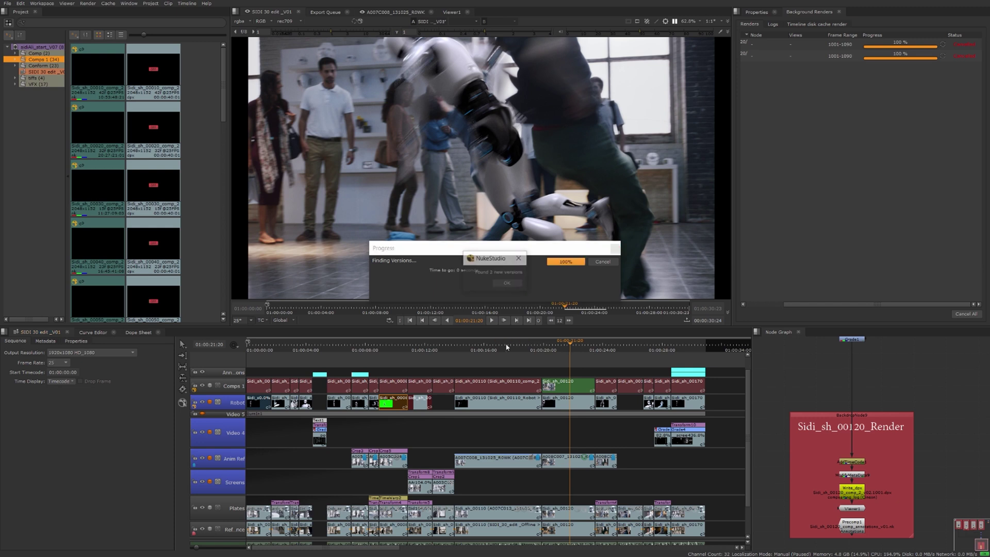
{"action": "left_click", "coordinate": [515, 287]}
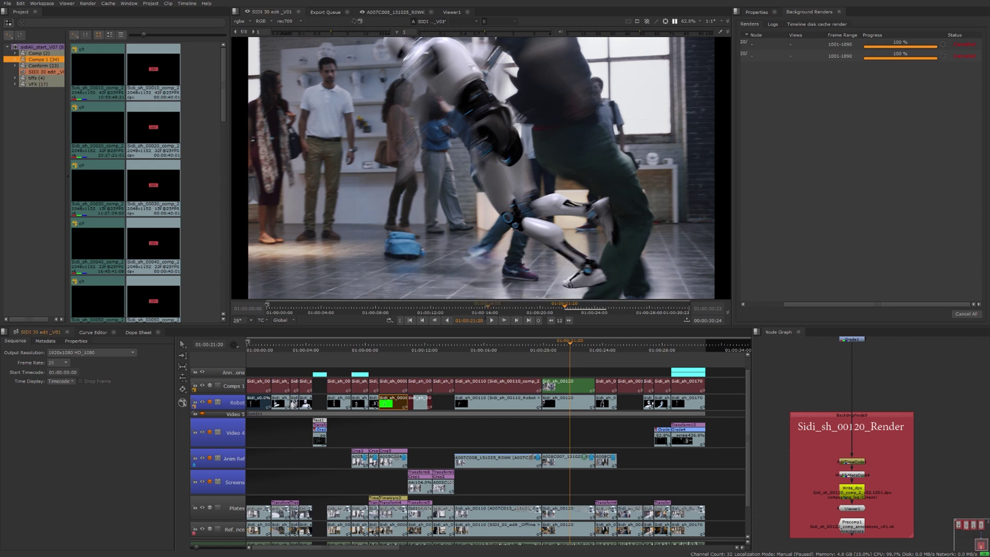
Step: Step the Robot clip down to v01 with Alt+Down, then settle on v03
{"action": "left_click", "coordinate": [396, 406]}
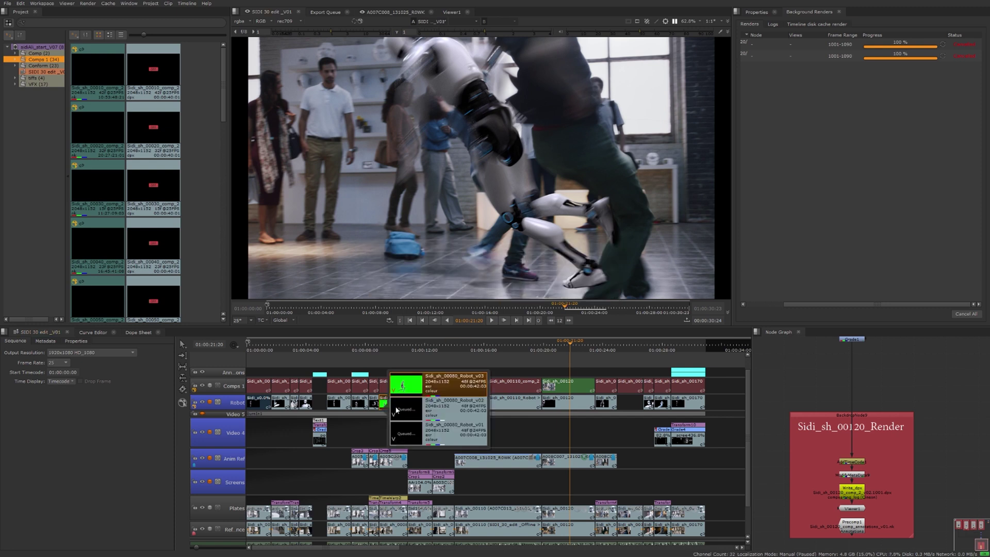
{"action": "left_click", "coordinate": [740, 385]}
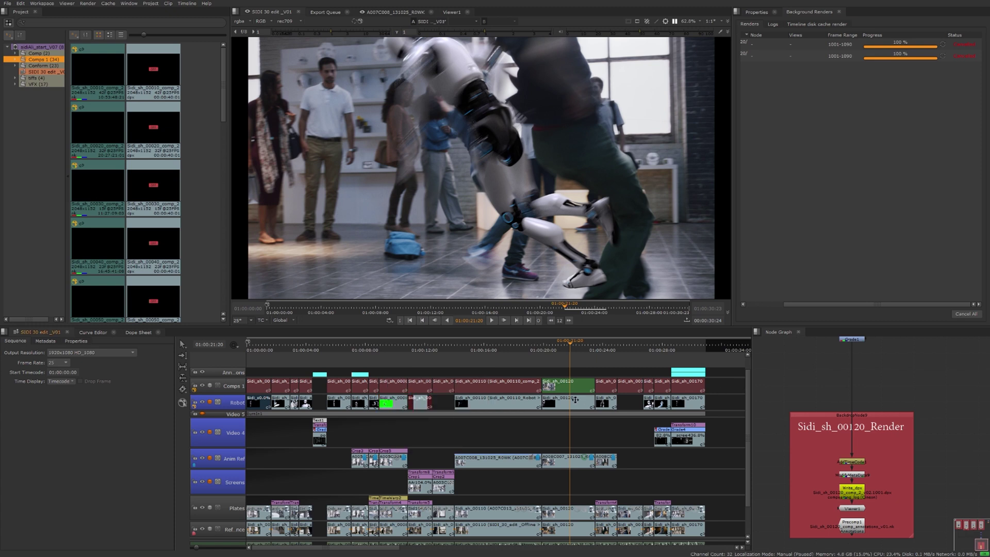
{"action": "left_click_drag", "start_coordinate": [719, 387], "coordinate": [609, 413]}
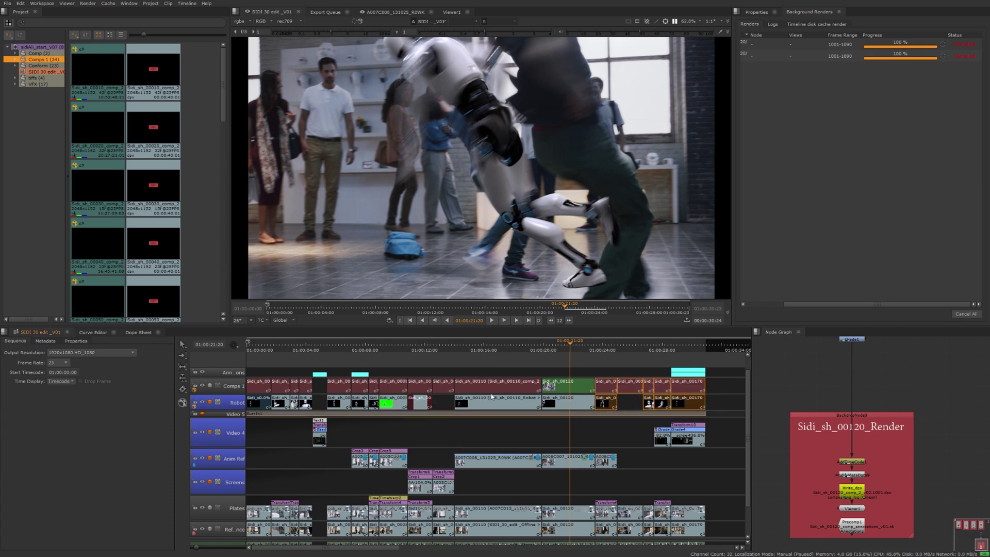
{"action": "left_click", "coordinate": [483, 373]}
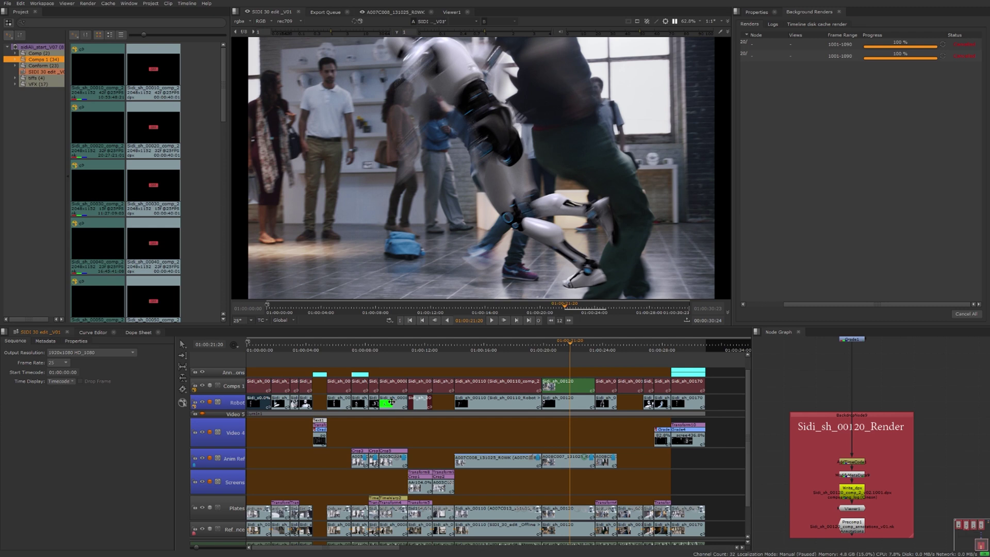
{"action": "left_click", "coordinate": [392, 401]}
{"action": "left_click", "coordinate": [393, 402], "text": "alt"}
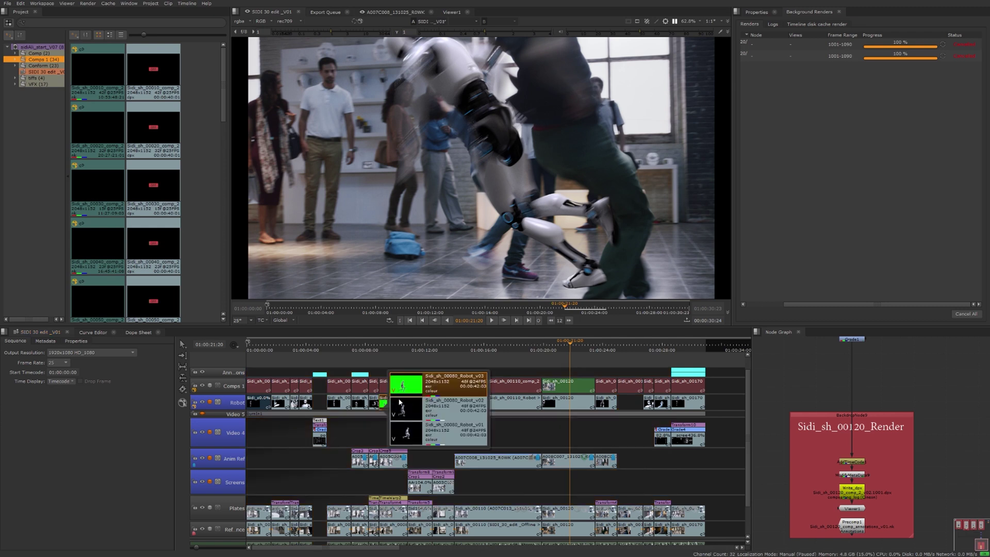
{"action": "key", "text": "alt+Down"}
{"action": "key", "text": "alt+Down"}
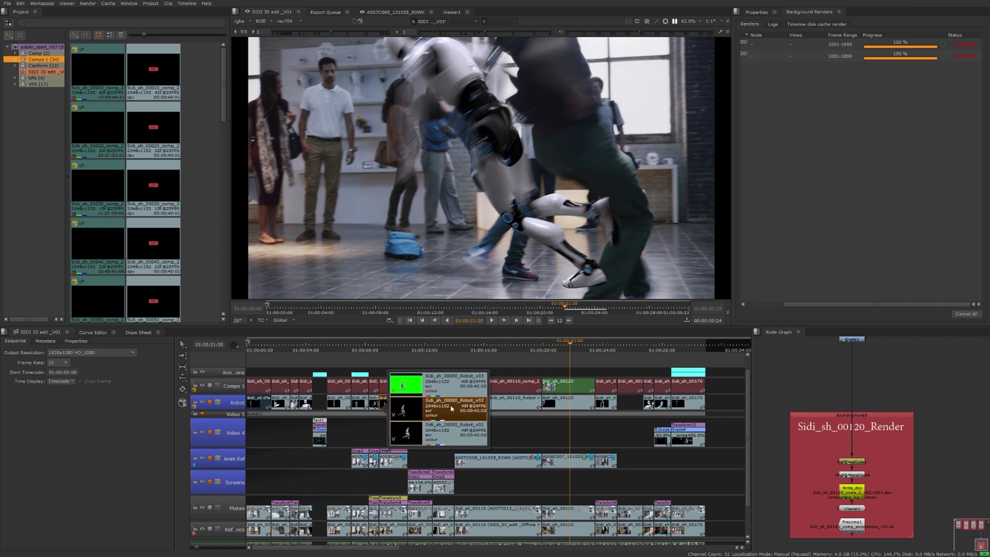
{"action": "left_click", "coordinate": [449, 384]}
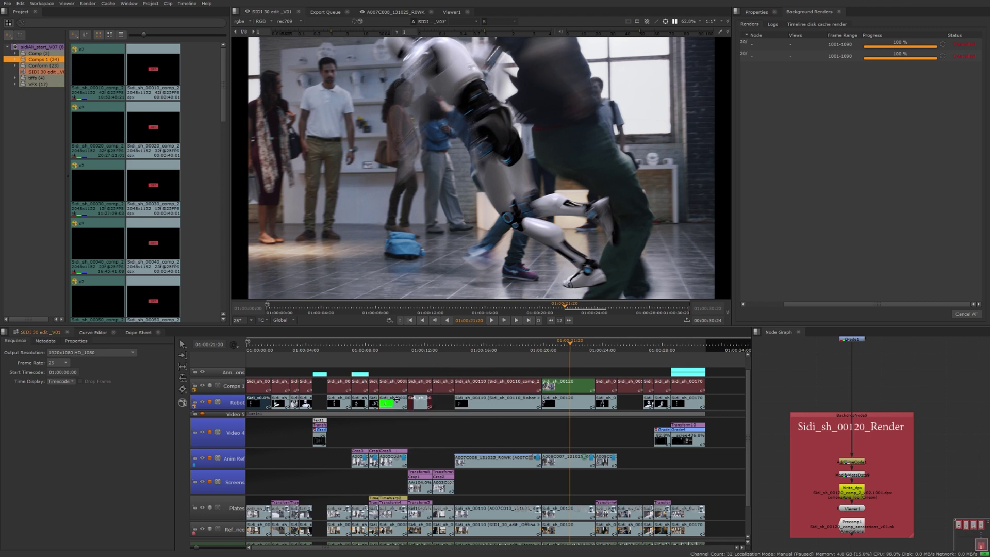
Step: Select the Robot track clip and display the root project bin's clips
{"action": "left_click", "coordinate": [396, 400]}
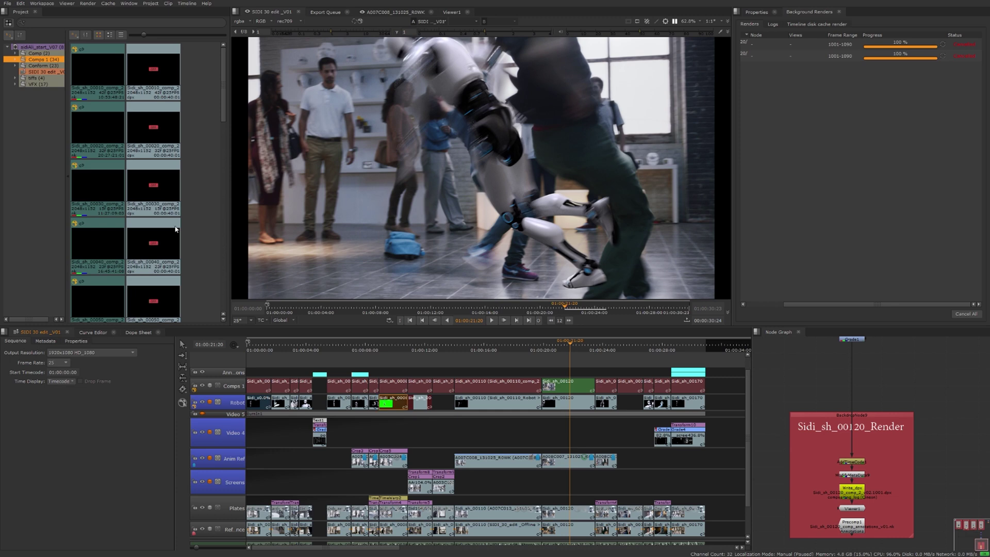
{"action": "left_click", "coordinate": [41, 47]}
{"action": "left_click_drag", "start_coordinate": [224, 63], "coordinate": [223, 216]}
Step: Open the green Sidi_sh_00080_Robot clip in its Versions Bin and select the first version
{"action": "left_click", "coordinate": [152, 198]}
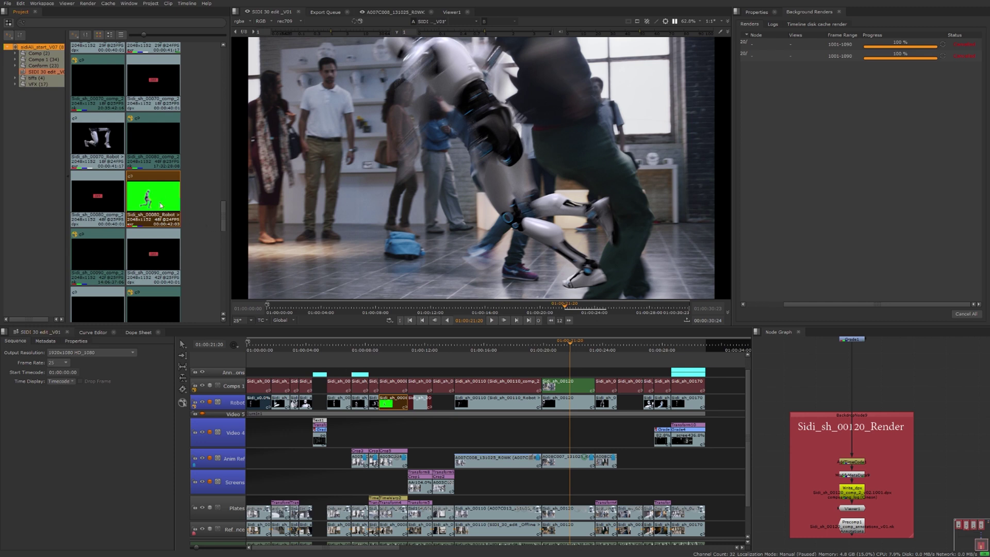
{"action": "right_click", "coordinate": [161, 204]}
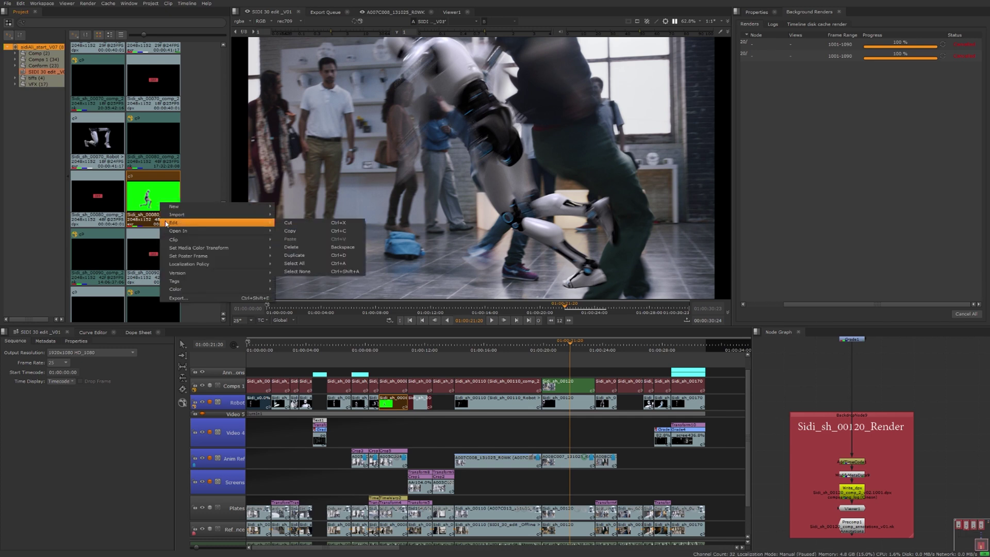
{"action": "mouse_move", "coordinate": [179, 235]}
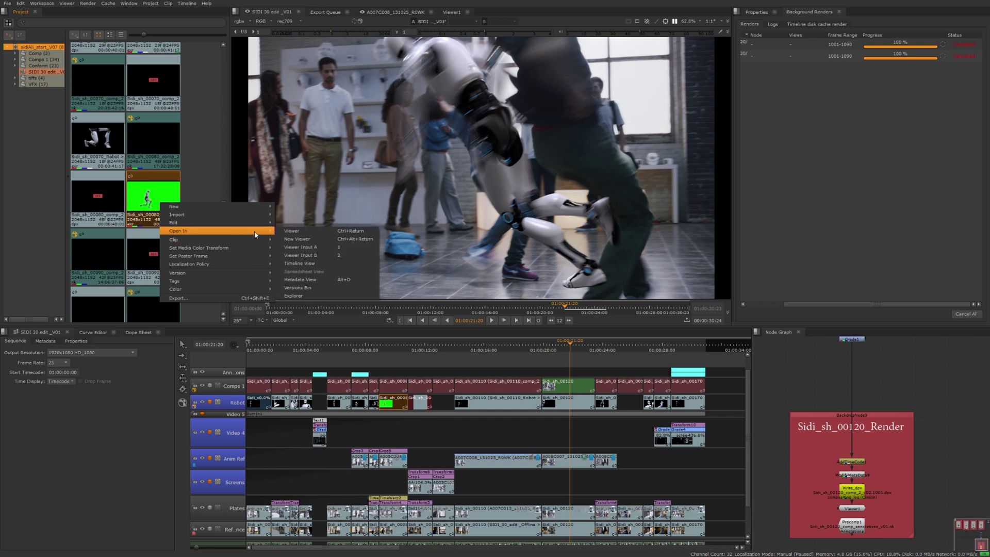
{"action": "left_click", "coordinate": [307, 287]}
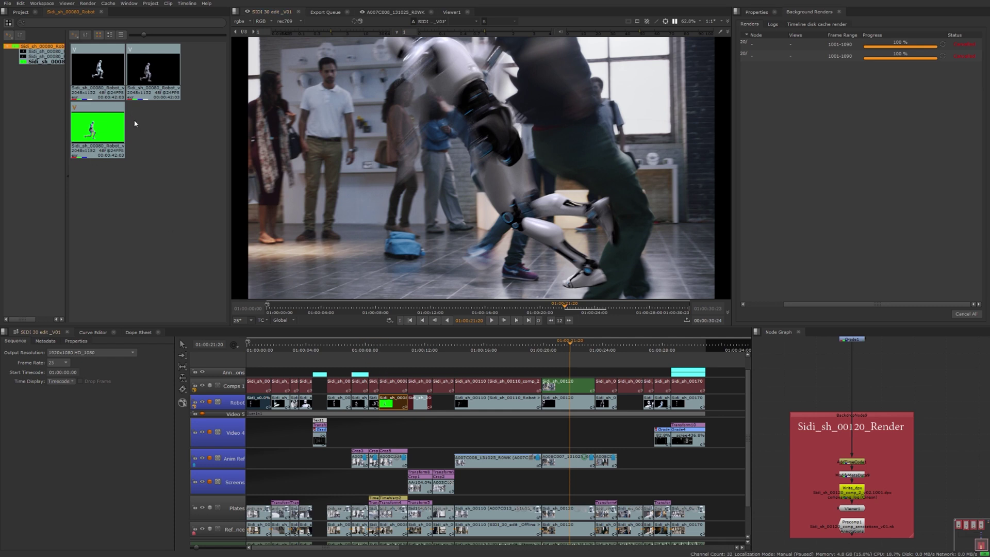
{"action": "left_click", "coordinate": [108, 94]}
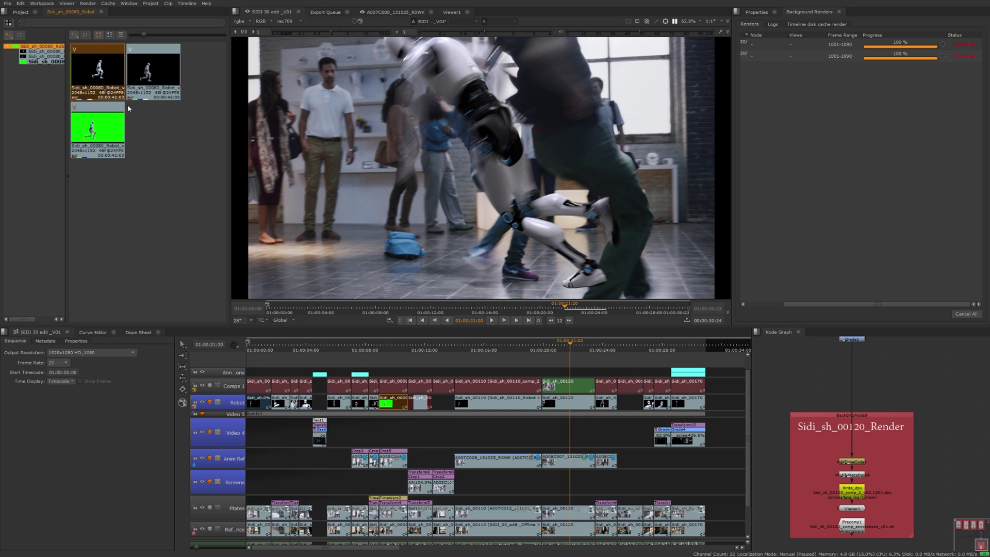
Step: Colour-tag the green-screen Robot version red using the Color Picker
{"action": "right_click", "coordinate": [115, 96]}
{"action": "left_click", "coordinate": [98, 137]}
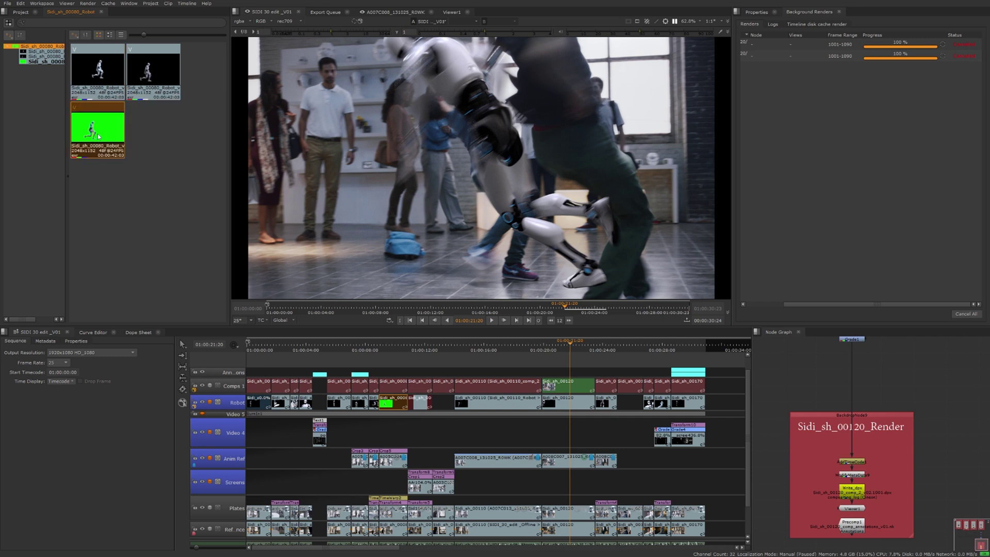
{"action": "right_click", "coordinate": [98, 137]}
{"action": "mouse_move", "coordinate": [206, 204]}
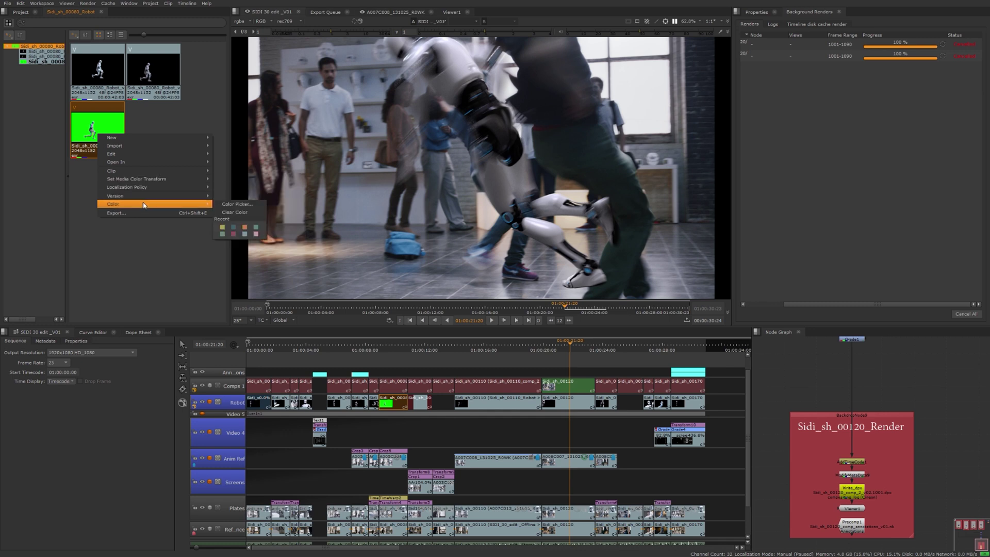
{"action": "left_click", "coordinate": [226, 205]}
{"action": "left_click", "coordinate": [527, 335]}
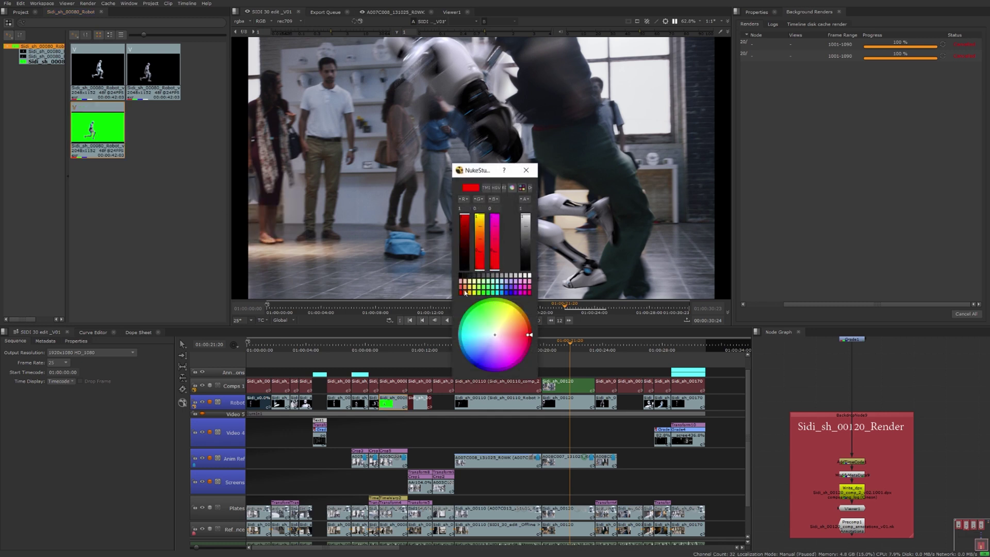
{"action": "left_click", "coordinate": [527, 170]}
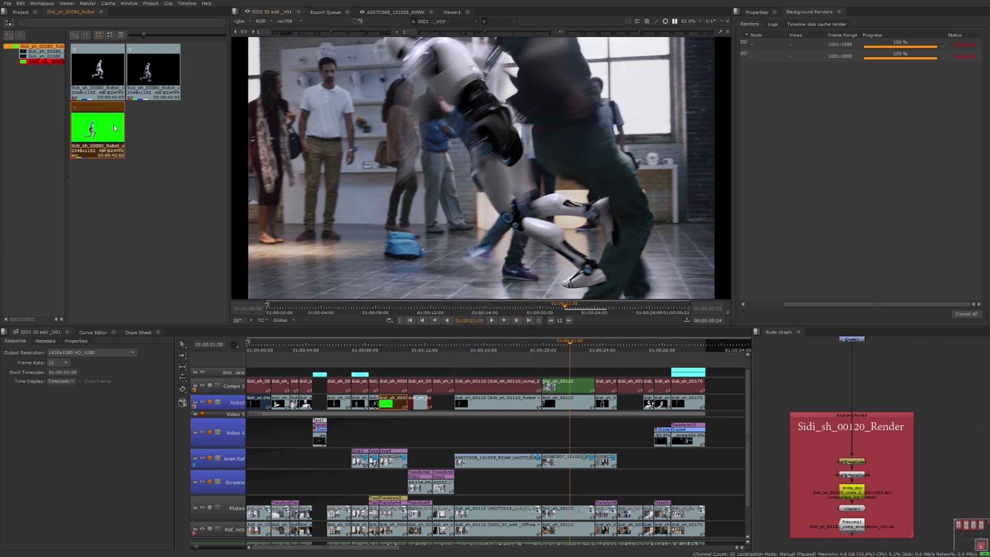
Step: Colour-tag the second Robot clip in the bin green
{"action": "left_click", "coordinate": [156, 83]}
{"action": "right_click", "coordinate": [157, 83]}
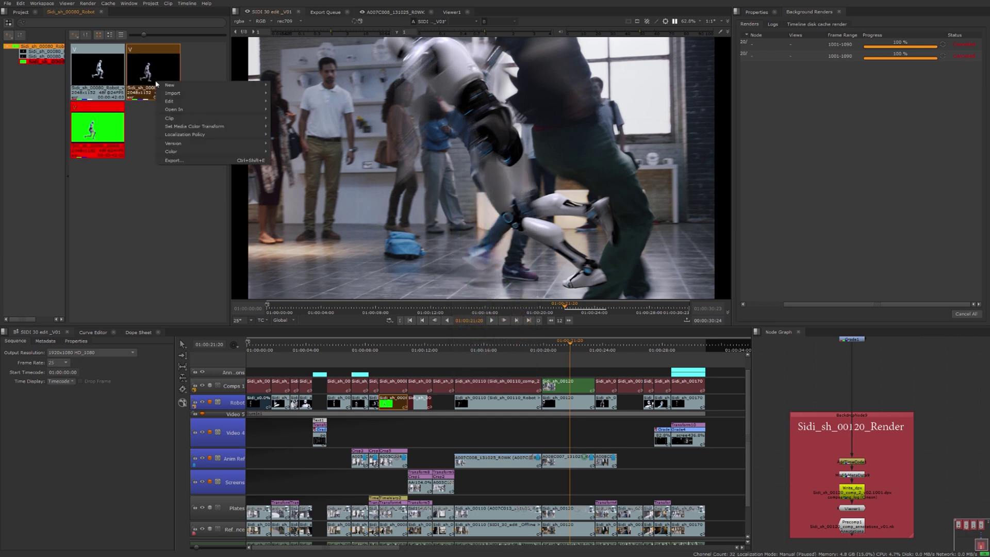
{"action": "mouse_move", "coordinate": [187, 155]}
{"action": "left_click", "coordinate": [294, 151]}
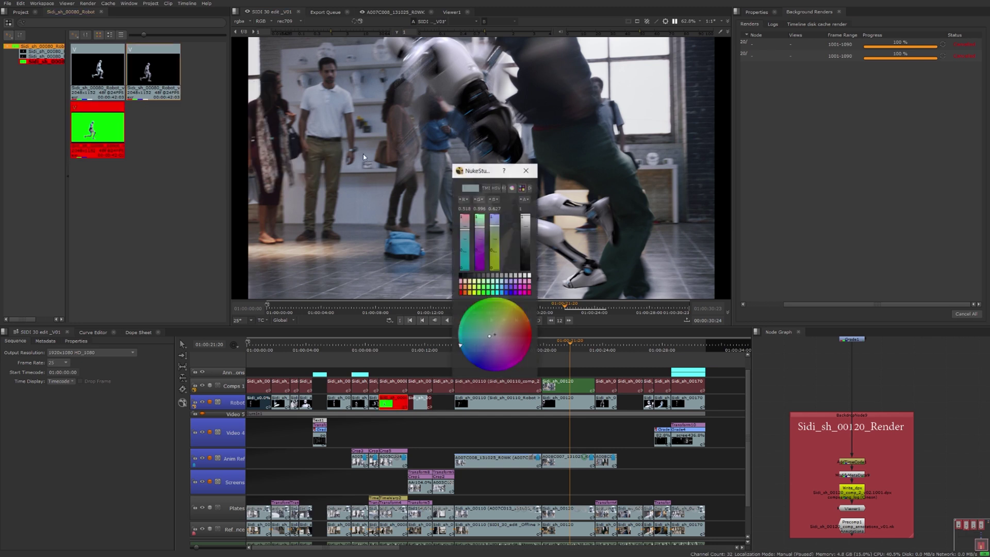
{"action": "left_click", "coordinate": [483, 292]}
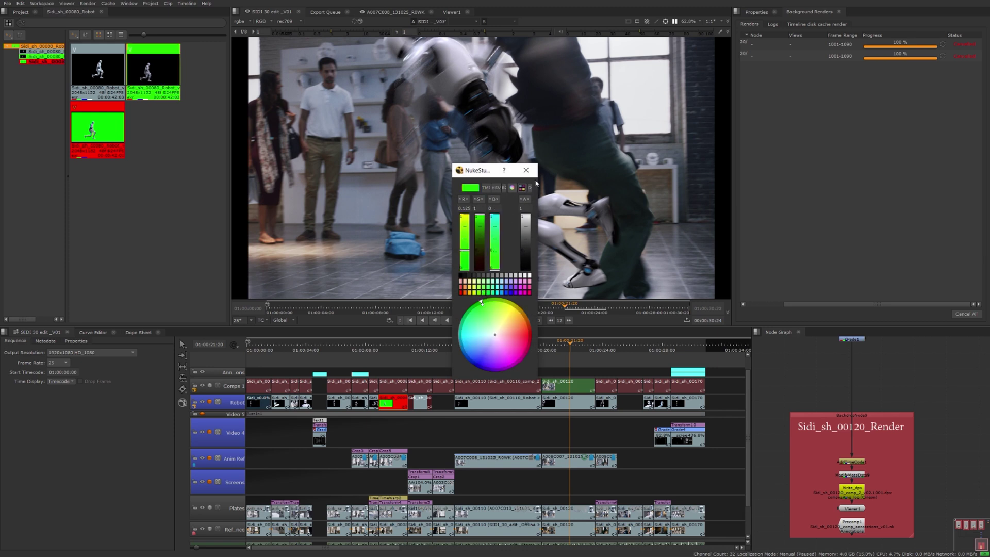
{"action": "left_click", "coordinate": [526, 170]}
{"action": "left_click", "coordinate": [180, 104]}
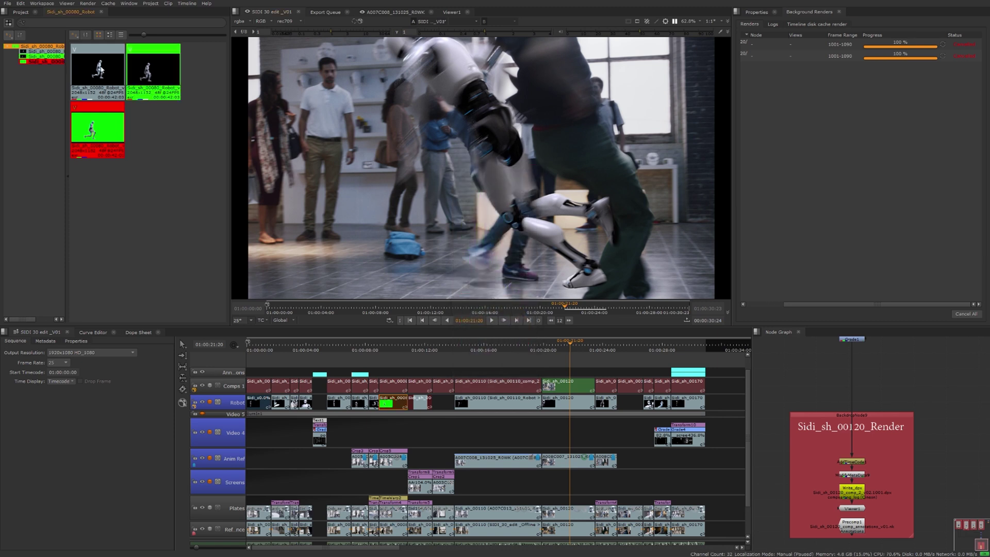
Step: Colour-tag the first Robot clip yellow, then select the Robot-track clip in the timeline
{"action": "left_click", "coordinate": [86, 75]}
{"action": "right_click", "coordinate": [84, 74]}
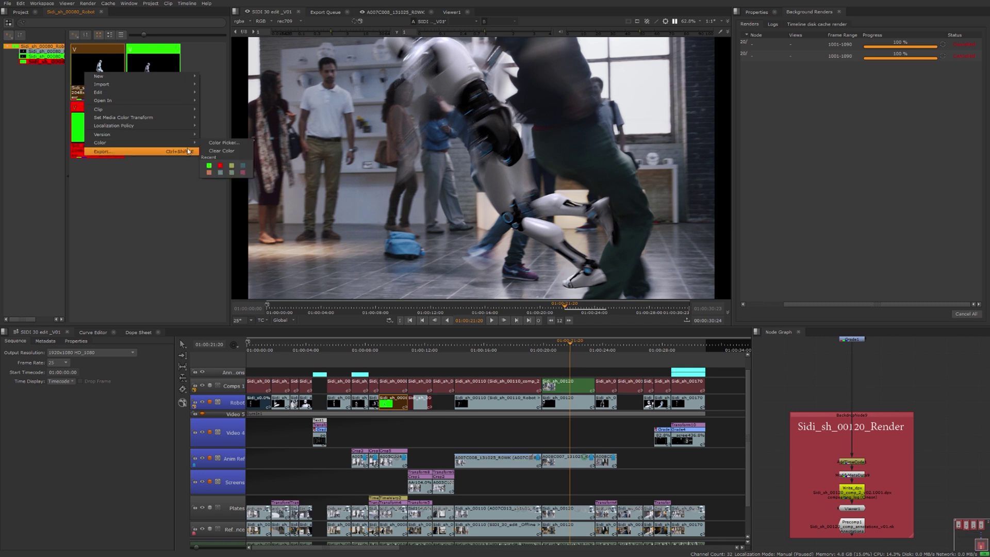
{"action": "left_click", "coordinate": [223, 143]}
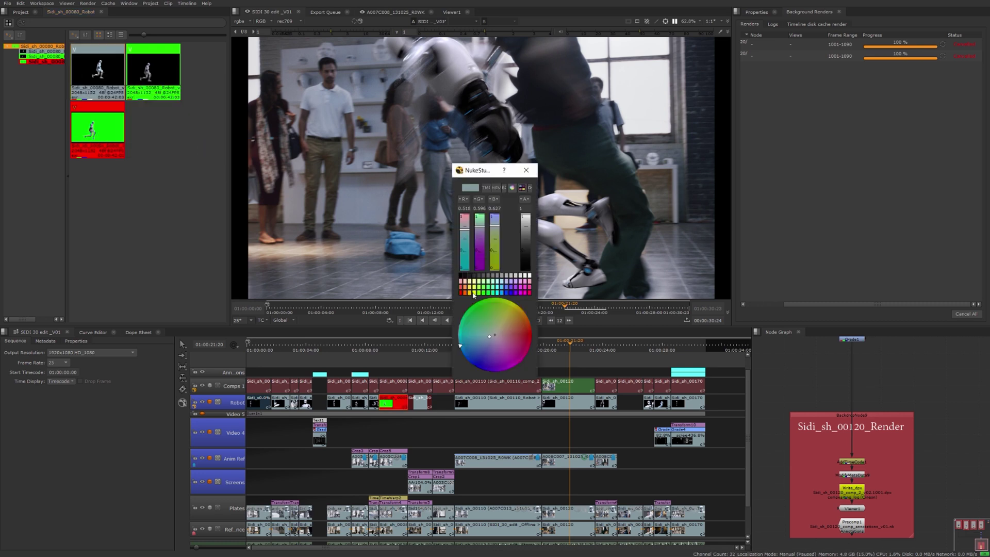
{"action": "left_click", "coordinate": [490, 279]}
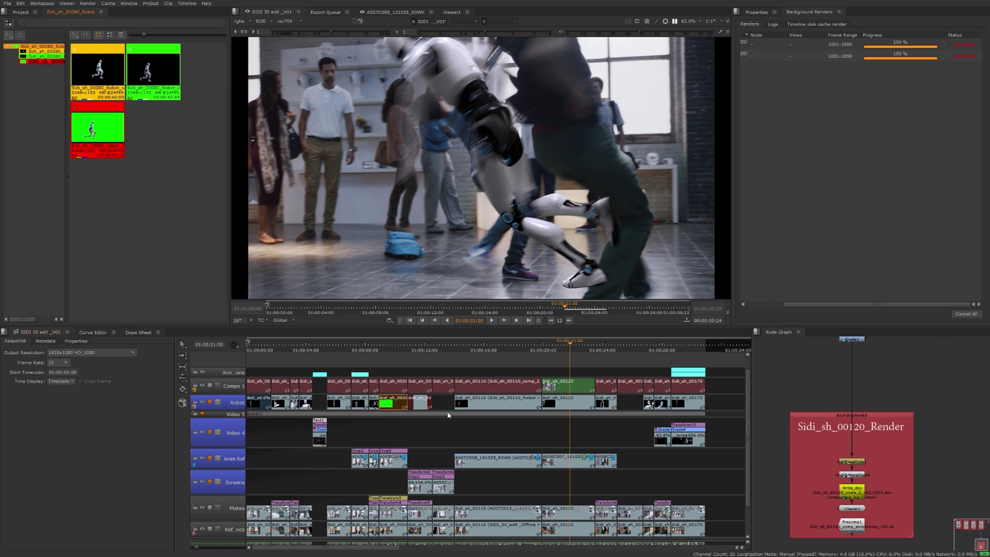
{"action": "left_click", "coordinate": [400, 410]}
{"action": "left_click", "coordinate": [395, 405]}
Step: Switch the Robot-track clip to Robot_v02, then back to the green Robot_v03
{"action": "key", "text": "v"}
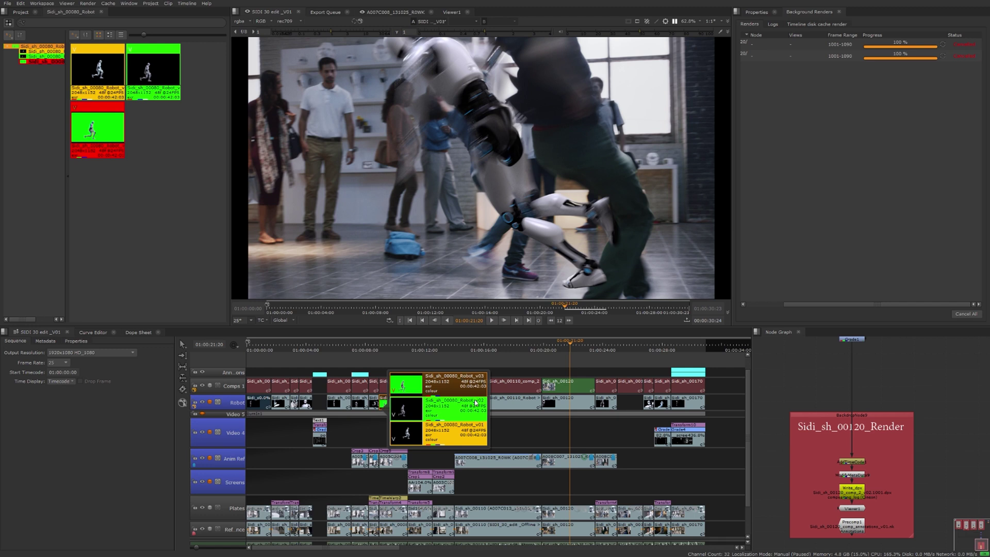
{"action": "left_click", "coordinate": [460, 408]}
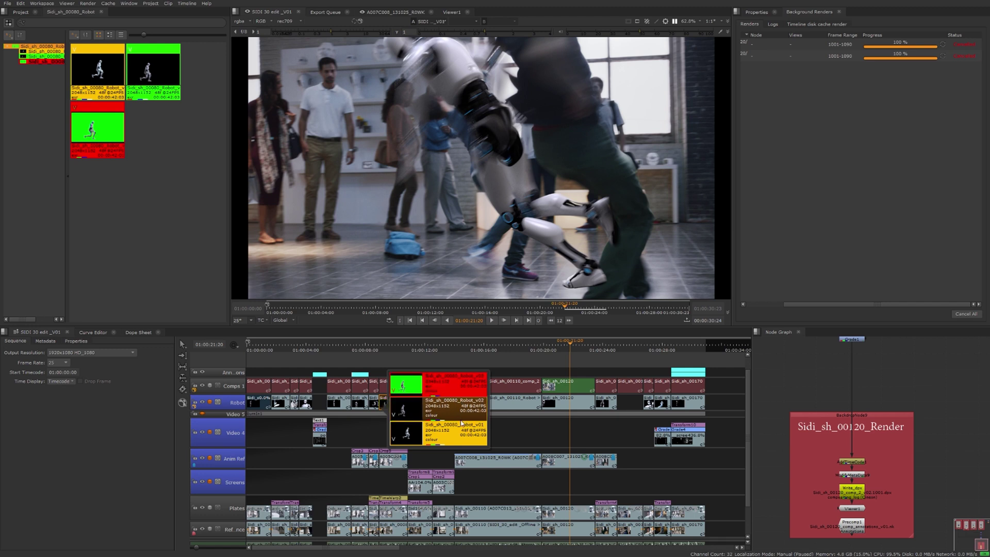
{"action": "left_click", "coordinate": [462, 427]}
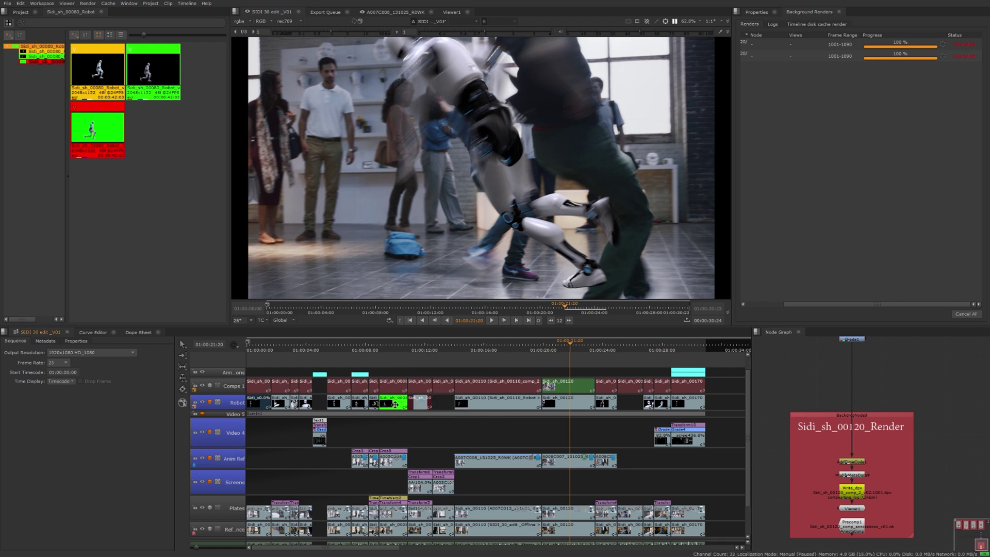
Step: Deselect the Robot clip and move the playhead to the sequence end
{"action": "left_click", "coordinate": [393, 403]}
{"action": "left_click", "coordinate": [648, 358]}
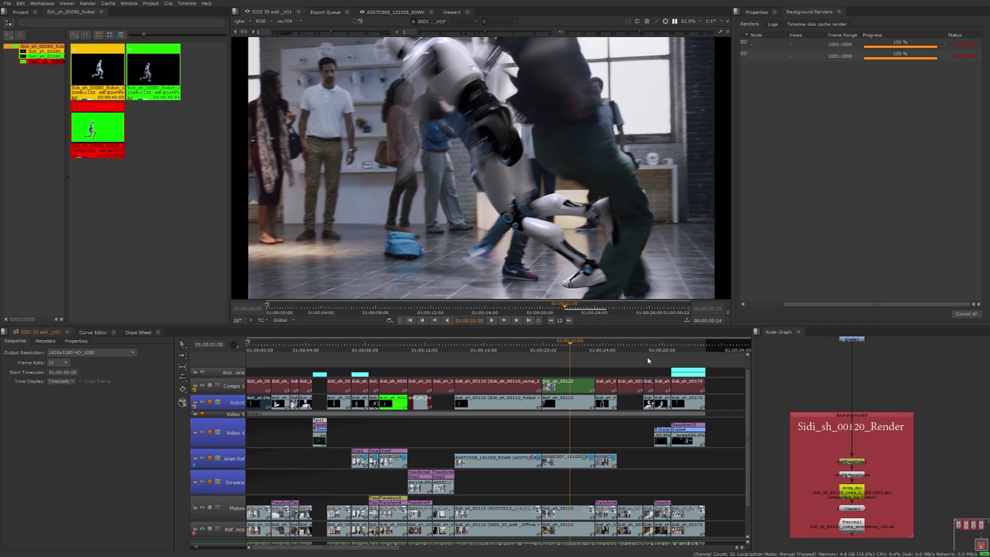
{"action": "left_click", "coordinate": [691, 344]}
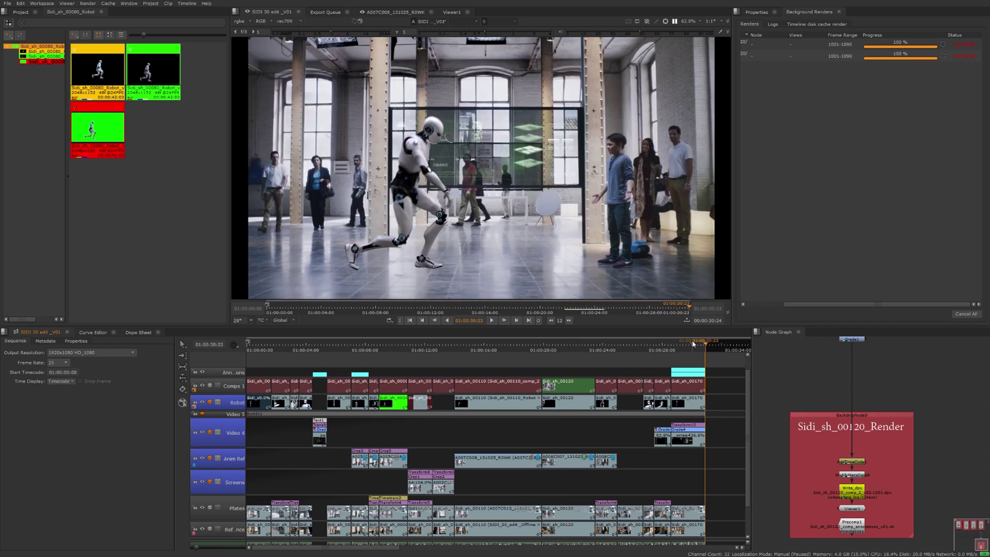
Step: Add the green Robot clip at the sequence end and return the bin panel to the project root
{"action": "key", "text": "ctrl+v"}
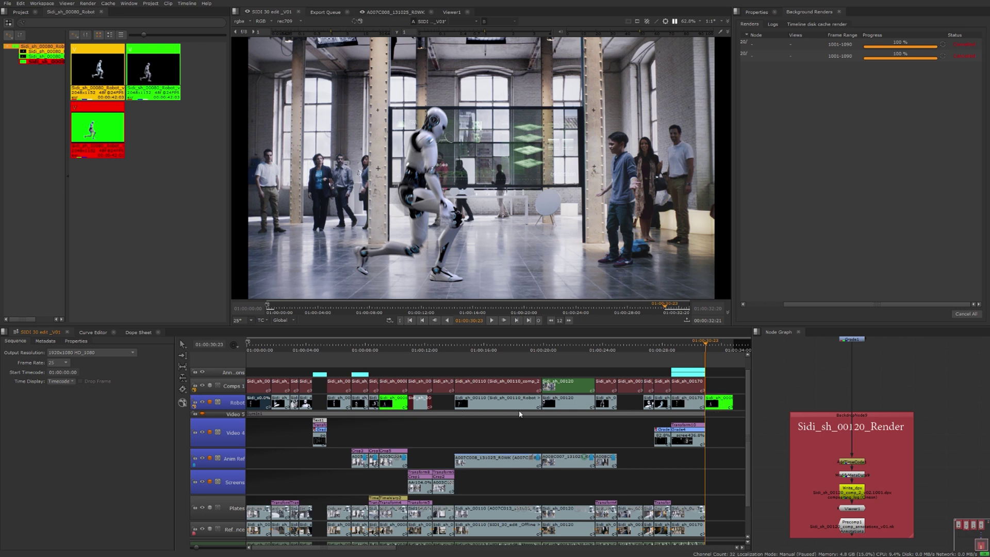
{"action": "left_click", "coordinate": [27, 14]}
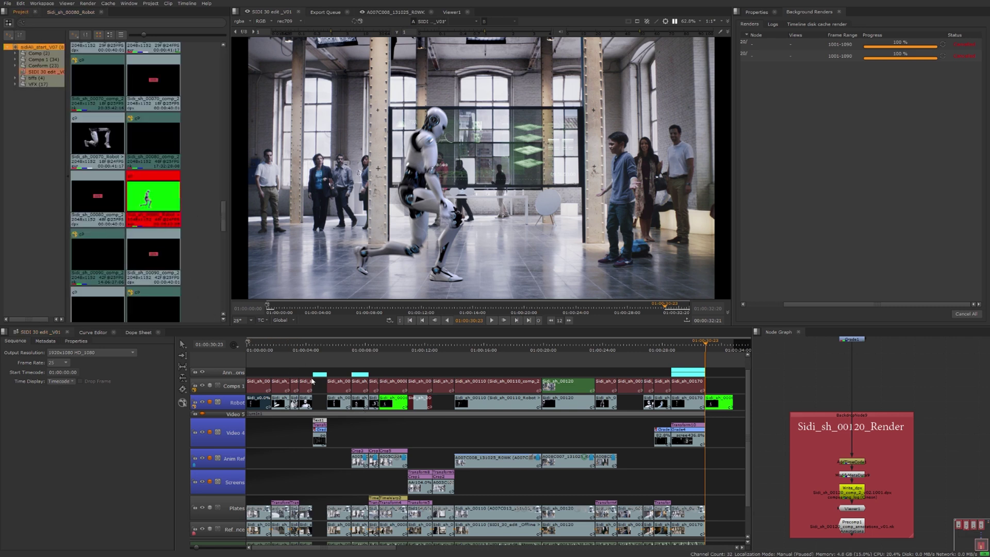
{"action": "scroll", "coordinate": [352, 412], "scroll_direction": "up", "scroll_amount": 1}
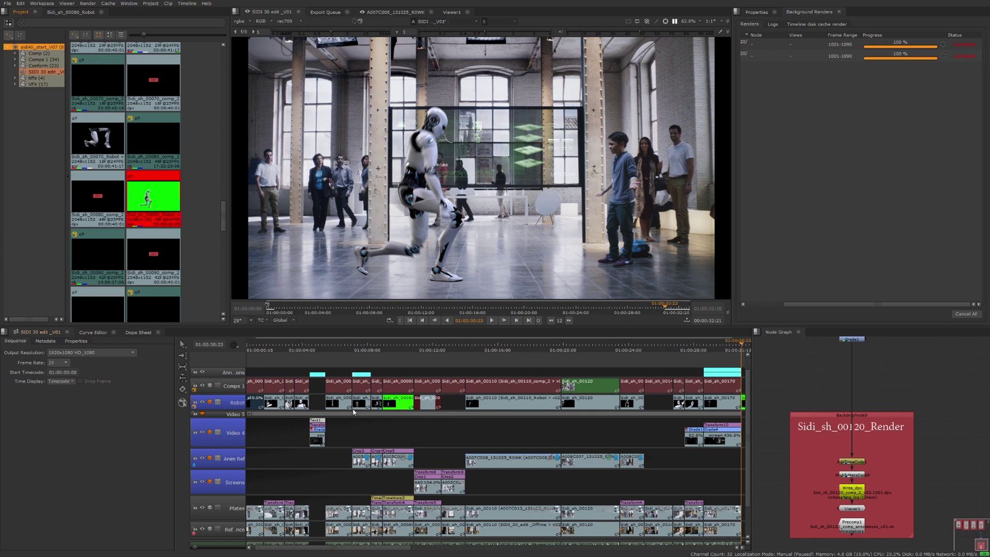
{"action": "scroll", "coordinate": [356, 412], "scroll_direction": "down", "scroll_amount": 1}
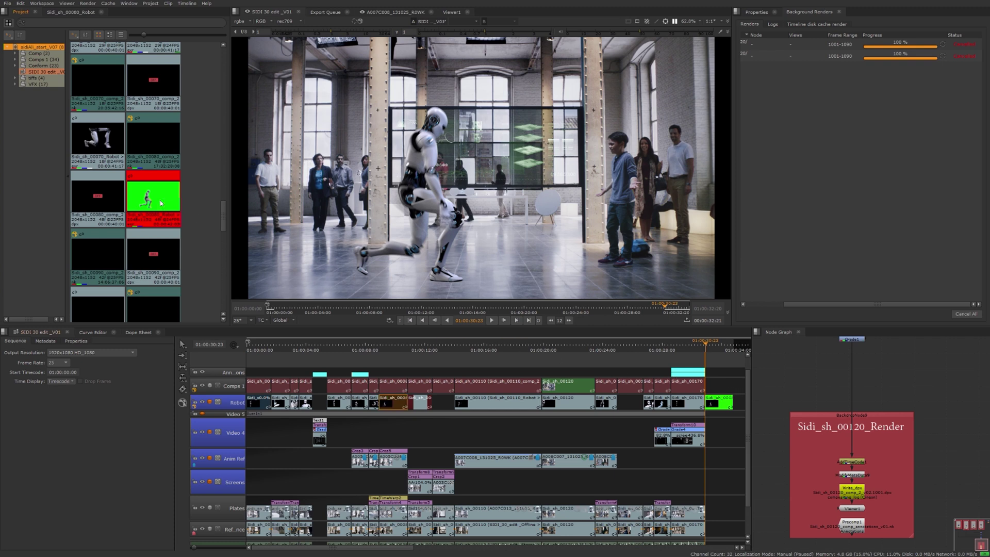
Step: Apply Version > Link All on the green Sidi_sh_00080_Robot bin clip to link its timeline uses
{"action": "left_click", "coordinate": [154, 202]}
{"action": "right_click", "coordinate": [160, 203]}
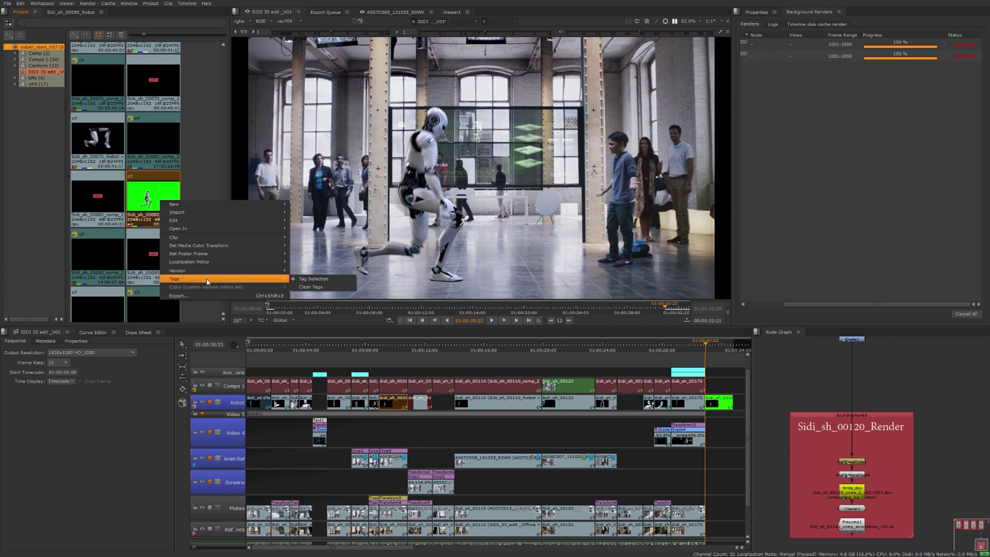
{"action": "mouse_move", "coordinate": [234, 272]}
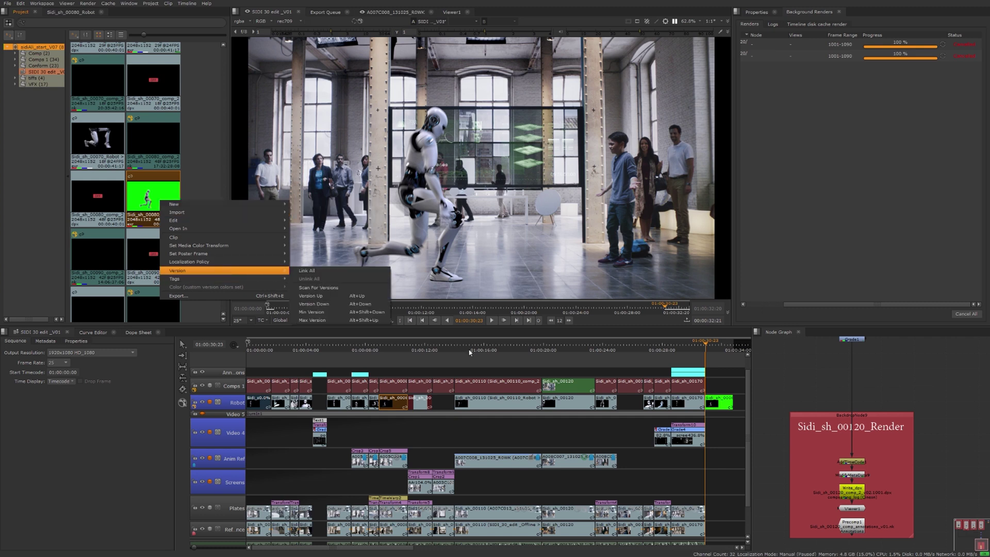
{"action": "left_click", "coordinate": [307, 270]}
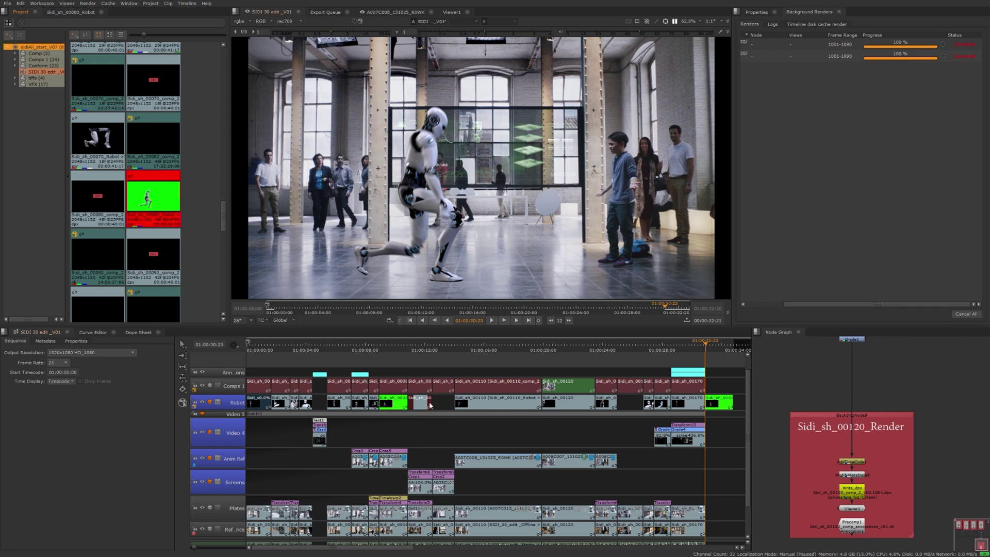
Step: Change the Sidi_sh_00080_Robot bin clip to its yellow-tagged version via the Version submenu
{"action": "right_click", "coordinate": [149, 205]}
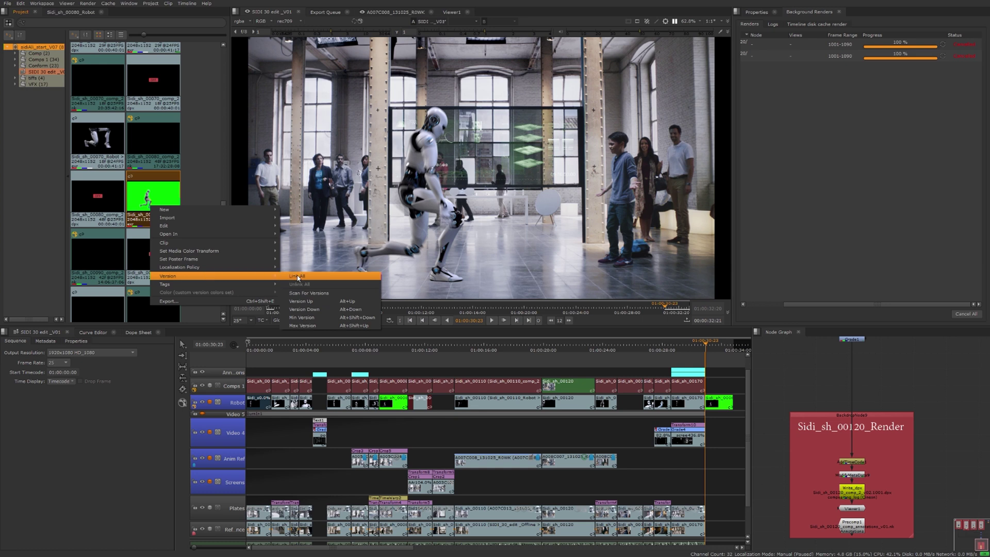
{"action": "left_click", "coordinate": [298, 278]}
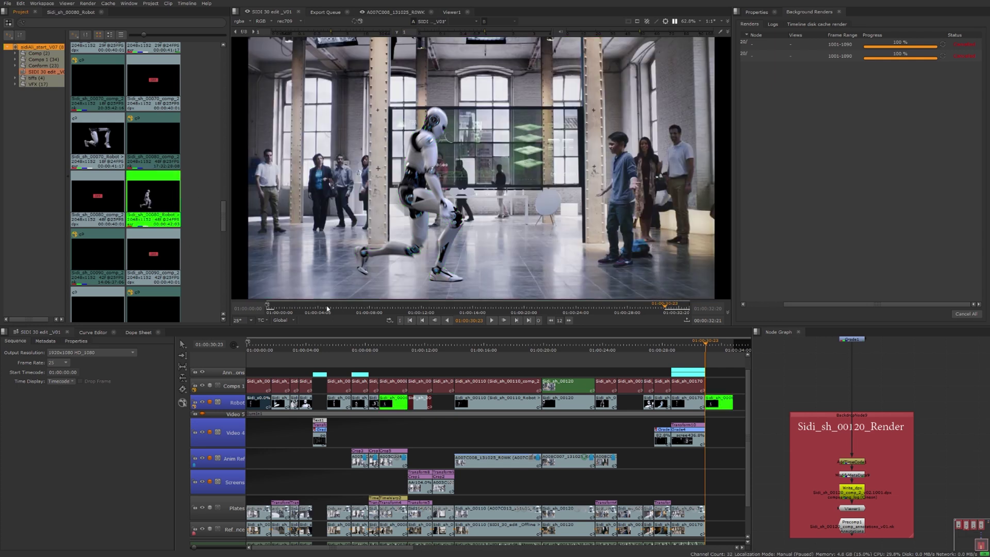
{"action": "left_click", "coordinate": [170, 219]}
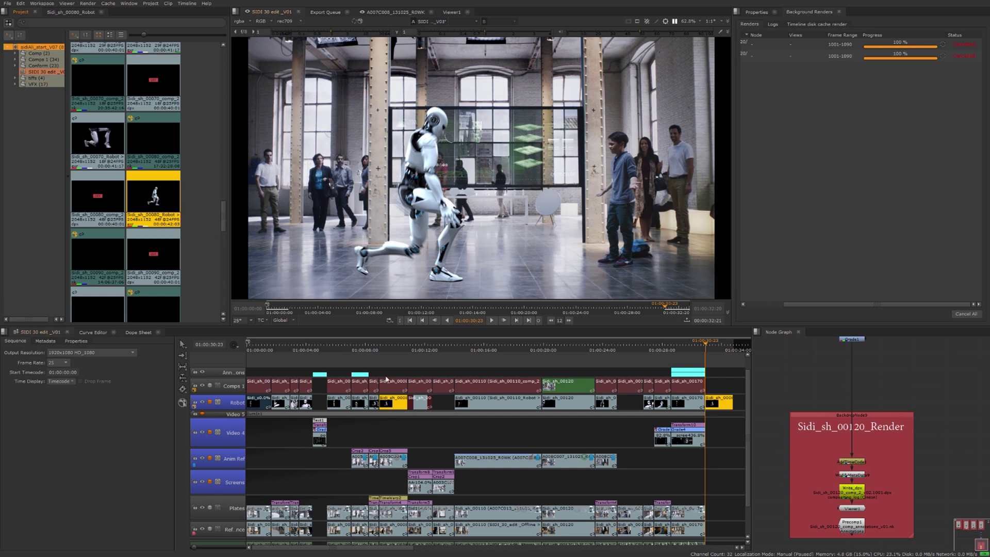
Step: Unlink the selected yellow Robot-track clips from the bin clip
{"action": "right_click", "coordinate": [400, 407]}
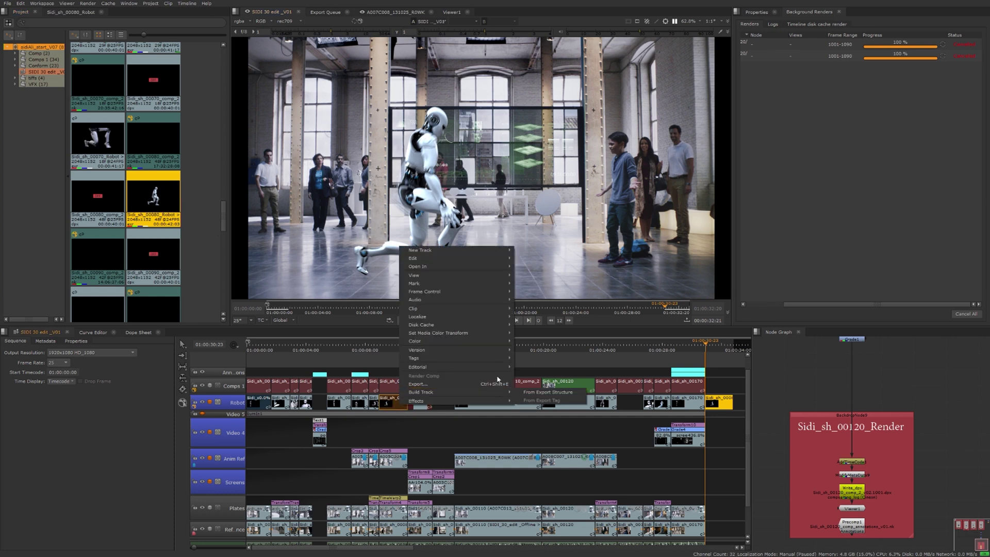
{"action": "mouse_move", "coordinate": [508, 350]}
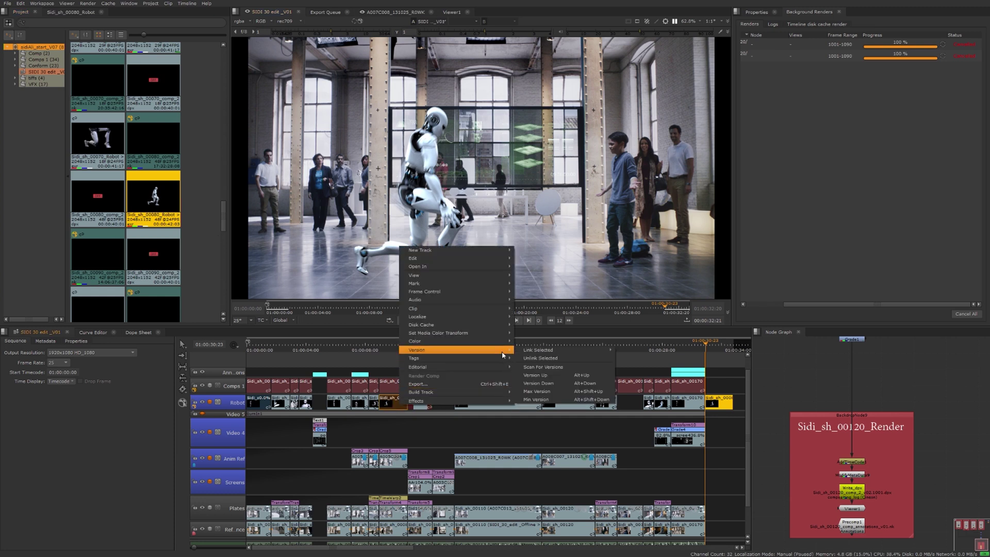
{"action": "left_click", "coordinate": [542, 358]}
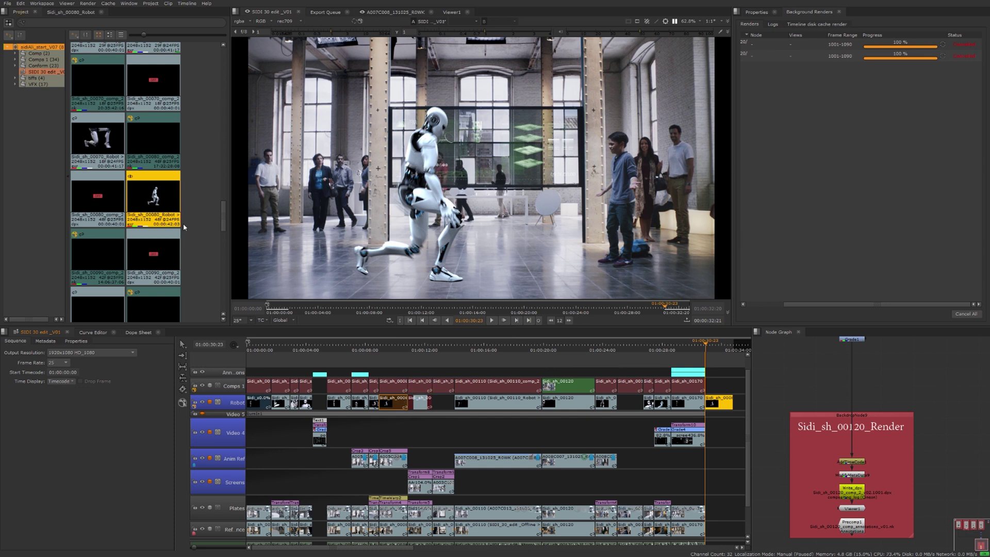
Step: Relink the Robot clips, keeping the track item's green version
{"action": "right_click", "coordinate": [393, 402]}
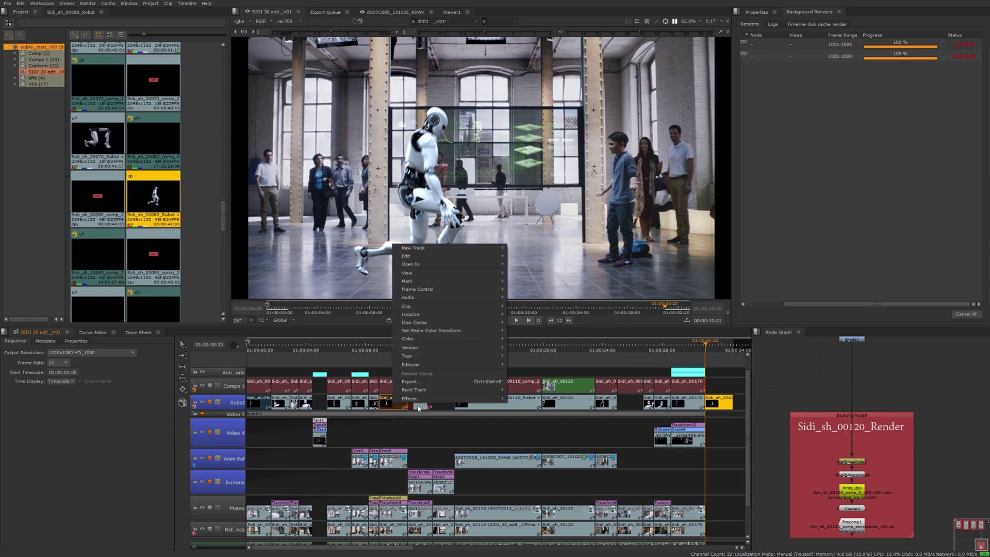
{"action": "mouse_move", "coordinate": [442, 359]}
{"action": "mouse_move", "coordinate": [464, 348]}
{"action": "mouse_move", "coordinate": [585, 349]}
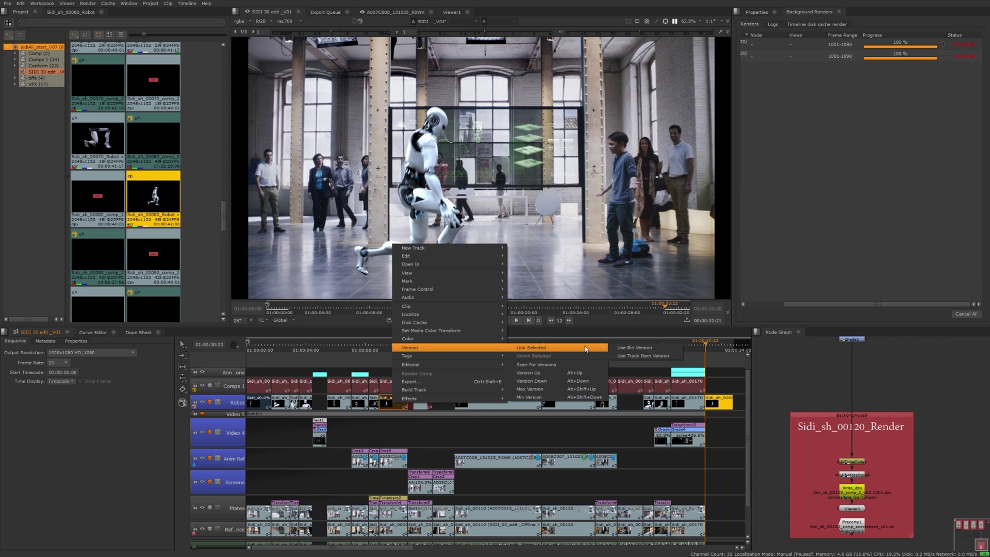
{"action": "left_click", "coordinate": [640, 357]}
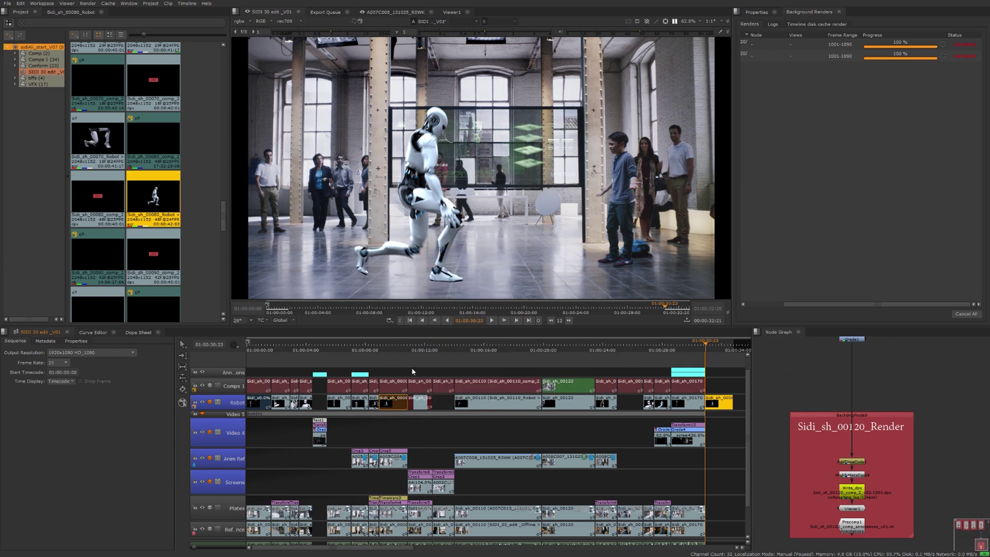
Step: Select the last Robot-track clip, drop it back in place, then select Sidi_sh_00080_Robot in the bin
{"action": "left_click", "coordinate": [390, 379]}
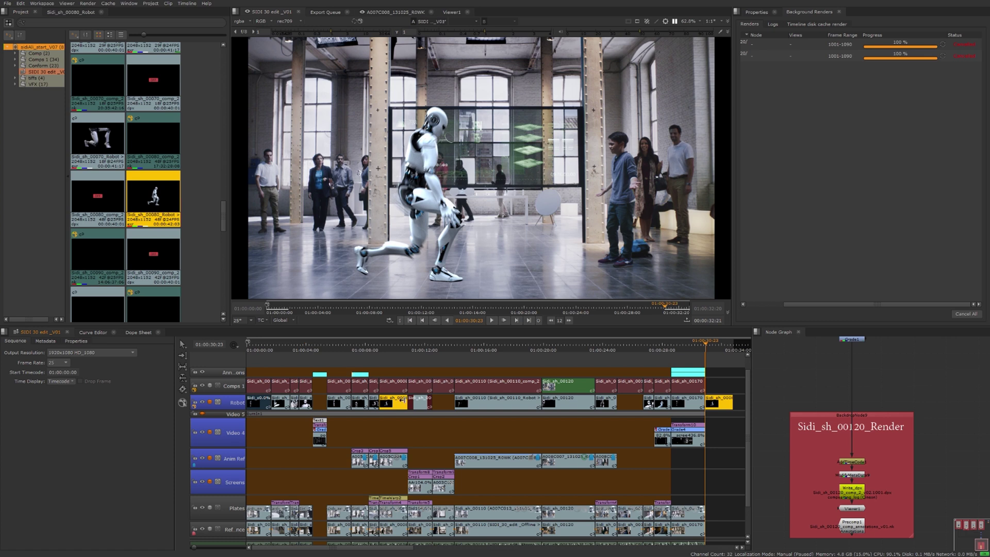
{"action": "left_click_drag", "start_coordinate": [401, 401], "coordinate": [402, 402]}
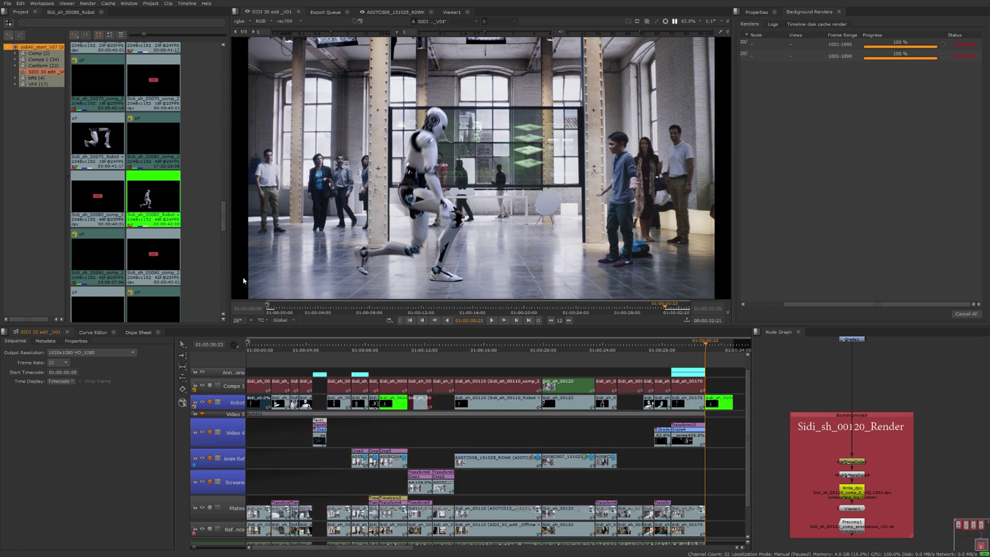
{"action": "left_click", "coordinate": [159, 192]}
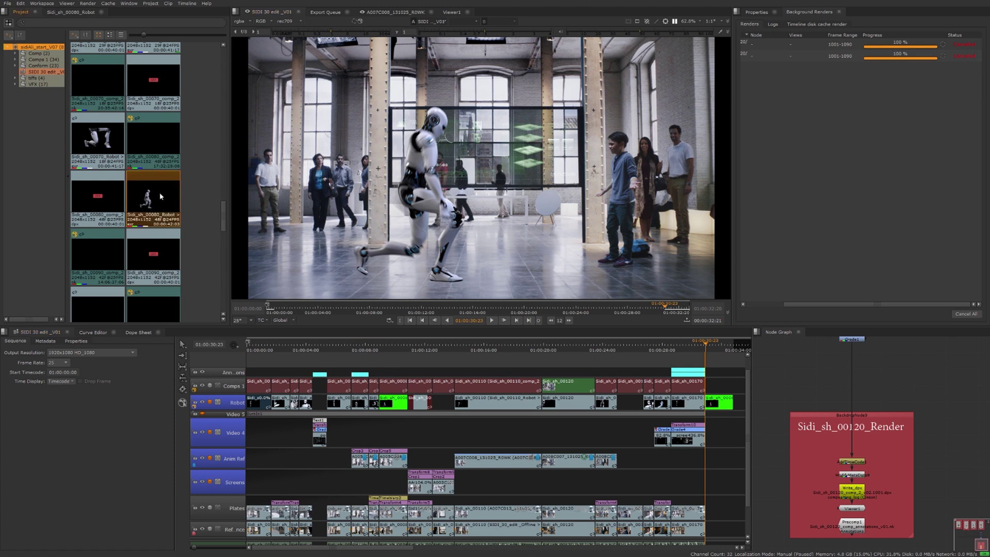
Step: Link the green Robot-track clip to the Sidi_sh_00080_Robot bin item's version
{"action": "right_click", "coordinate": [159, 192]}
{"action": "mouse_move", "coordinate": [203, 266]}
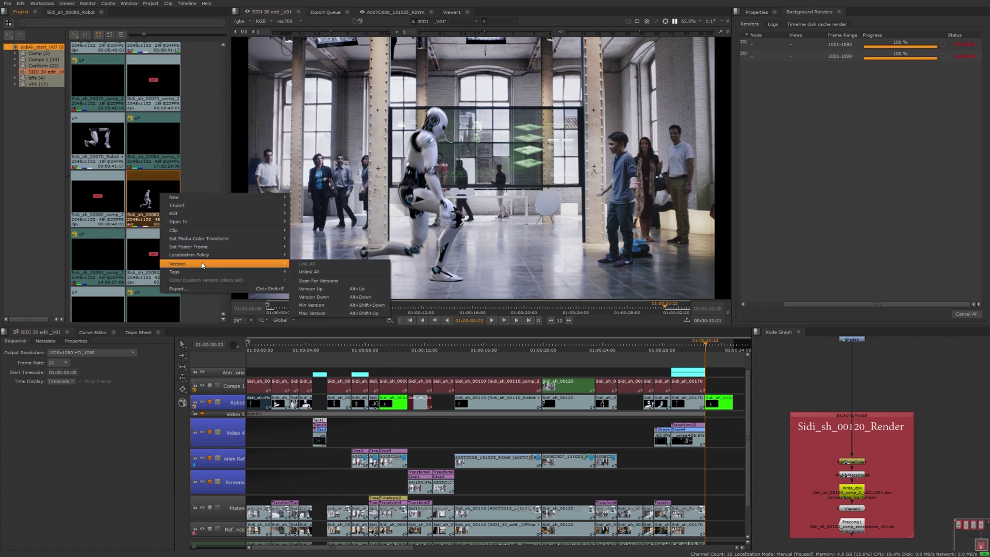
{"action": "left_click", "coordinate": [309, 271]}
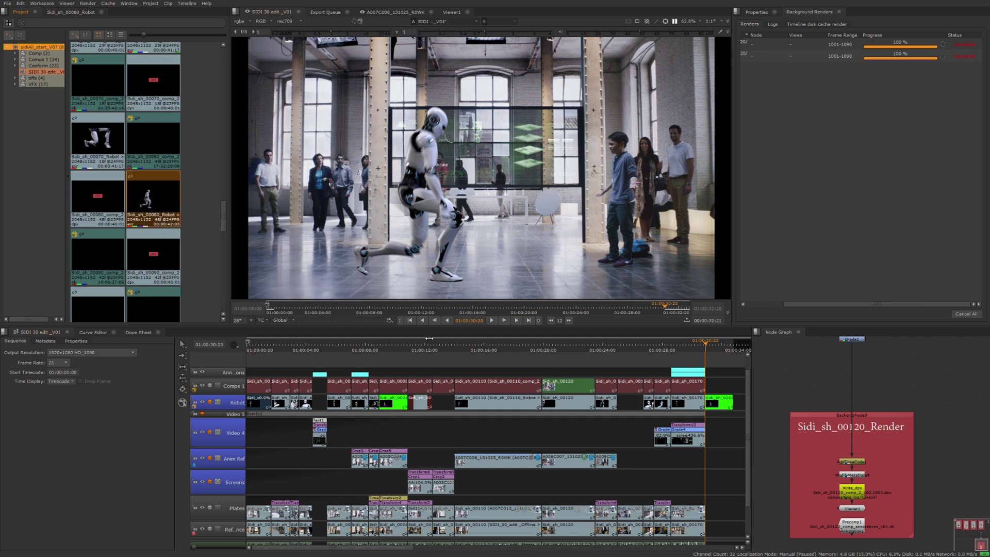
{"action": "right_click", "coordinate": [399, 407]}
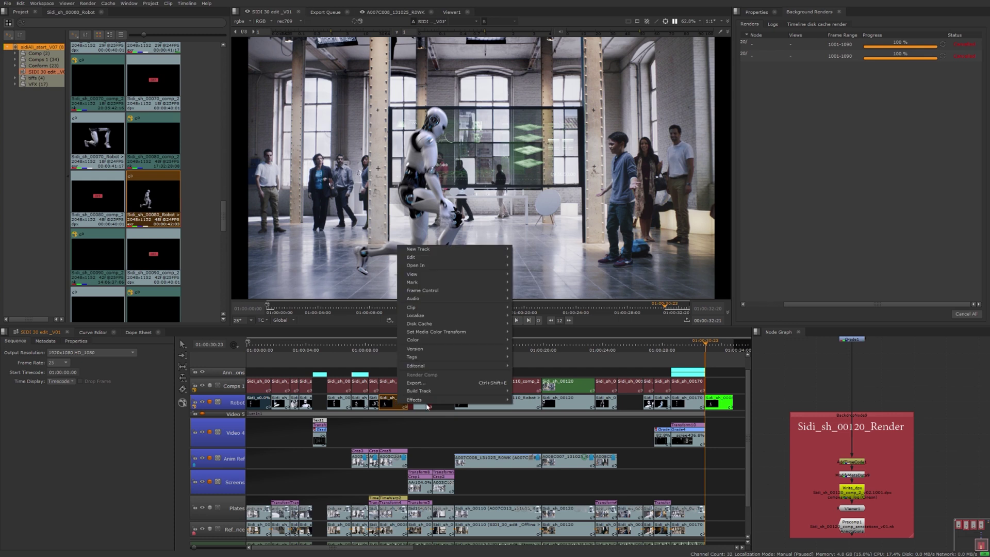
{"action": "mouse_move", "coordinate": [435, 349]}
{"action": "mouse_move", "coordinate": [546, 349]}
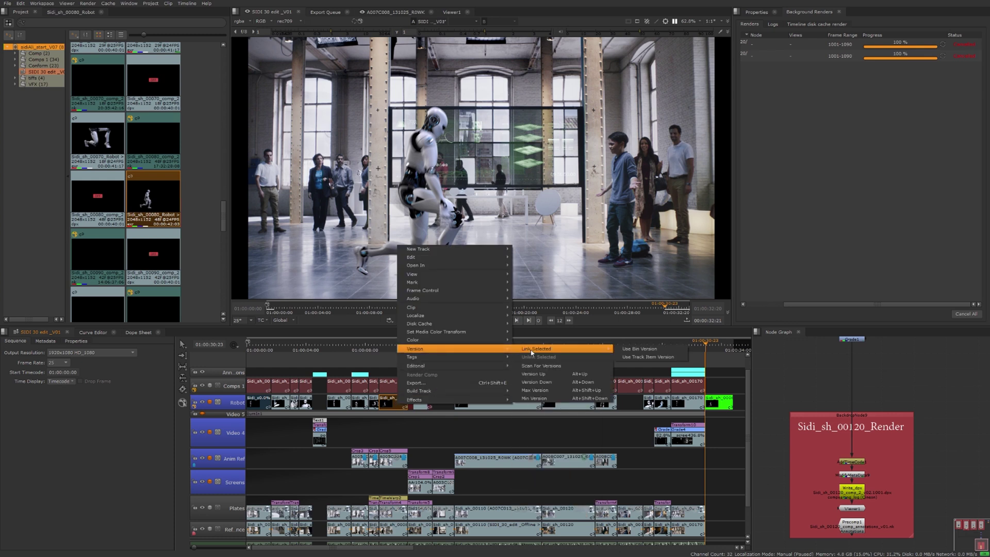
{"action": "left_click", "coordinate": [639, 349]}
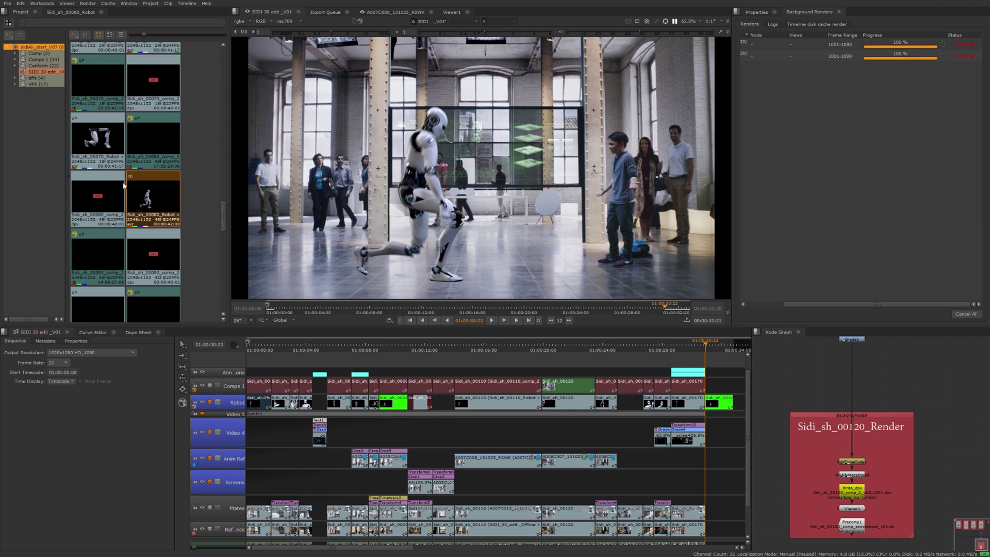
Step: Select the Sidi_sh_00080_Robot bin item and scan the Robot-track clips for new versions
{"action": "left_click", "coordinate": [162, 197]}
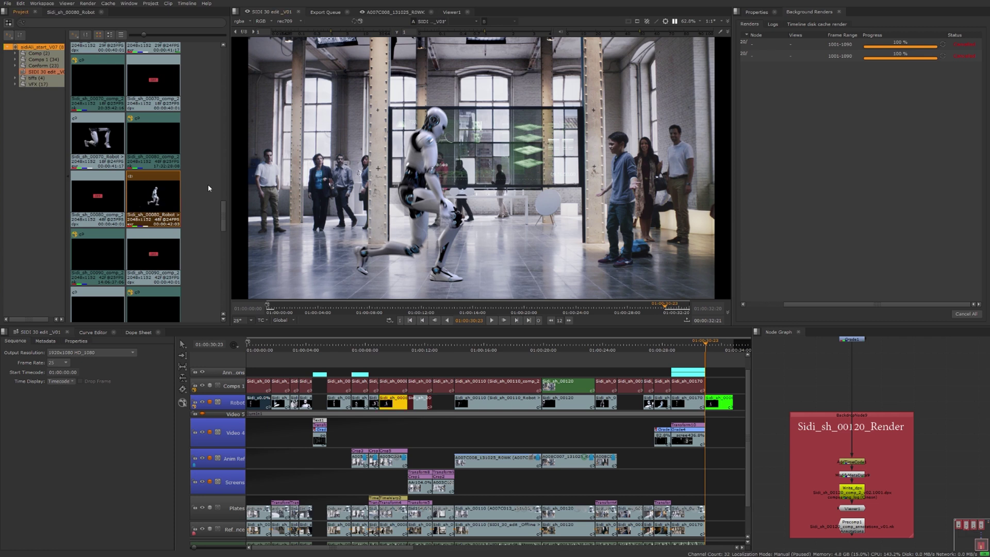
{"action": "left_click", "coordinate": [162, 207]}
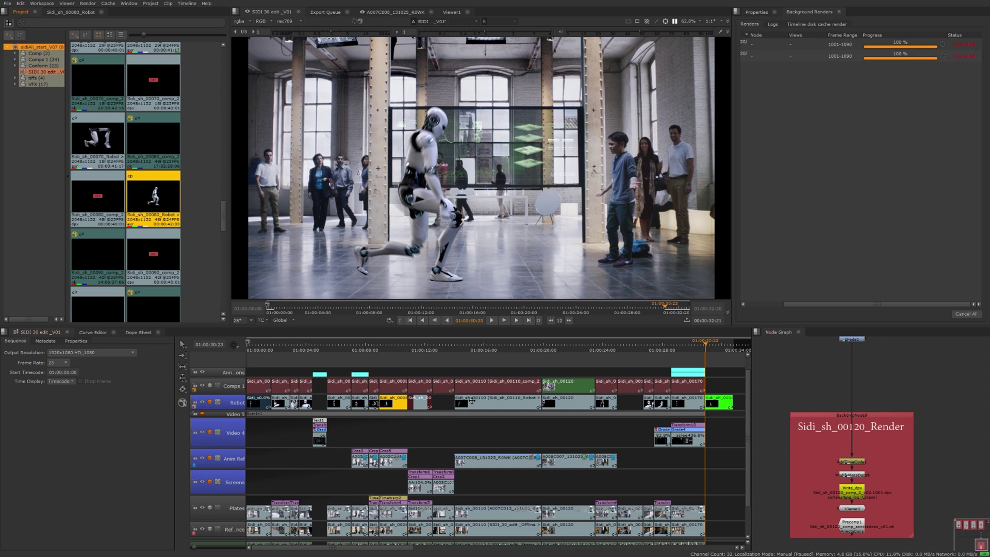
{"action": "left_click", "coordinate": [712, 402]}
{"action": "key", "text": "alt+Up"}
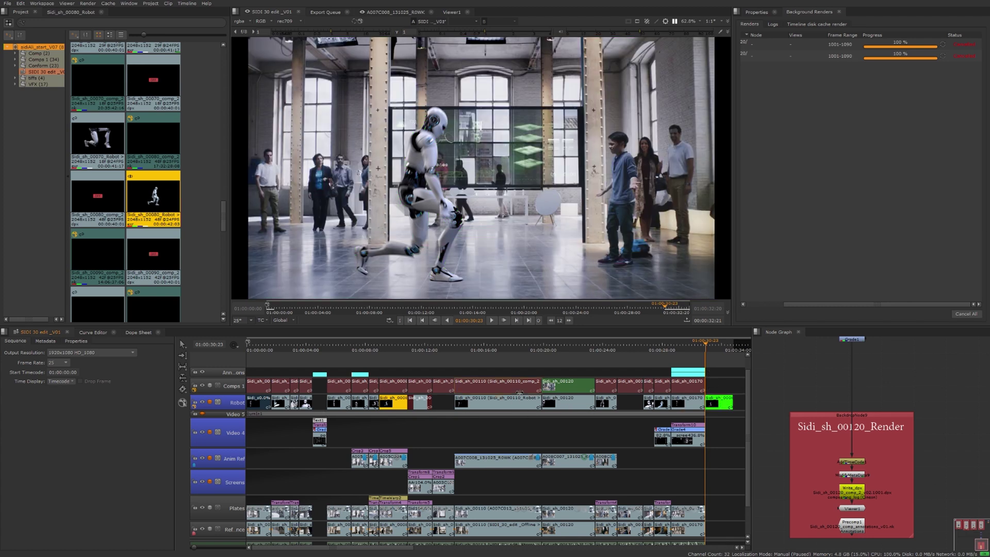
{"action": "left_click", "coordinate": [393, 401]}
{"action": "key", "text": "alt+Up"}
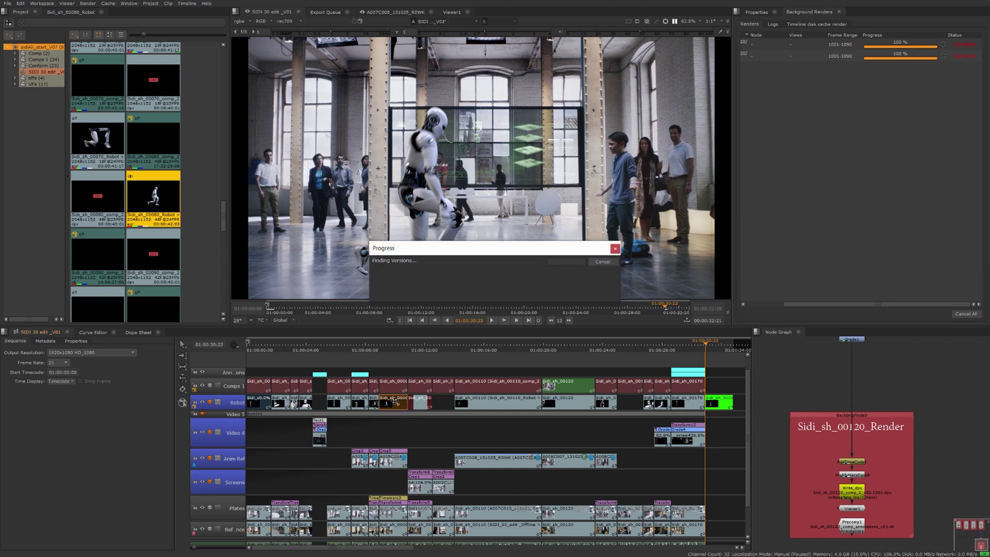
Step: Reselect the linked Robot-track clip, leaving it in its original position
{"action": "left_click", "coordinate": [394, 403]}
{"action": "left_click", "coordinate": [397, 406]}
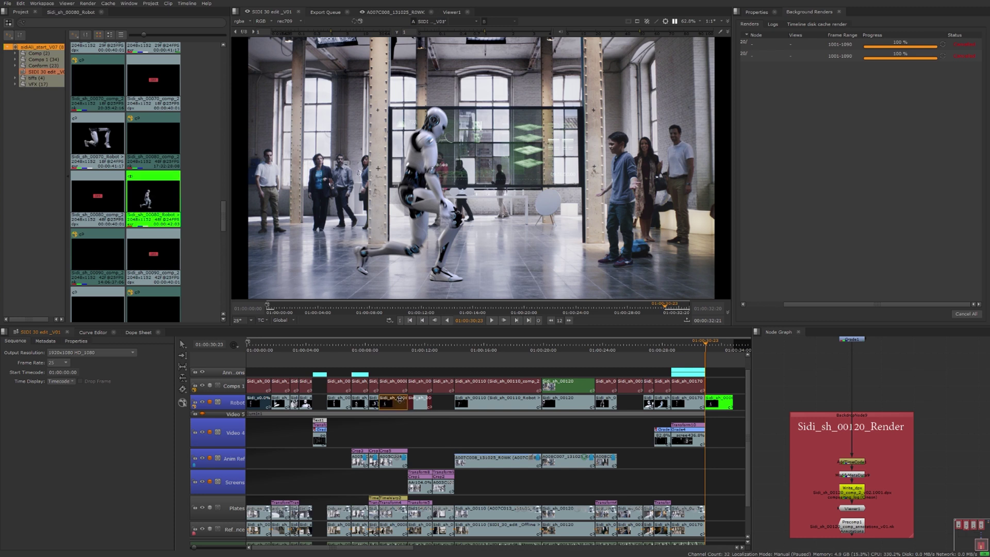
{"action": "left_click", "coordinate": [400, 401]}
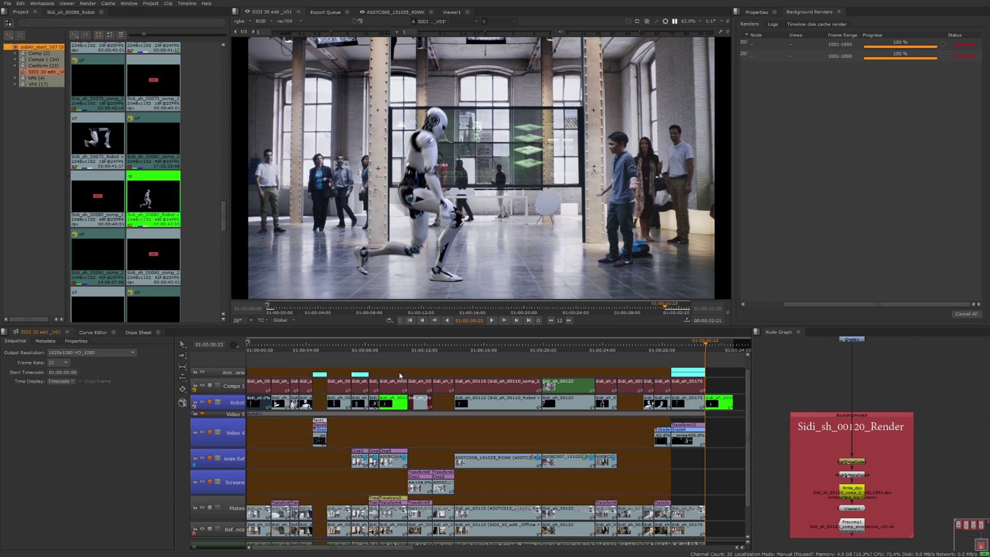
{"action": "mouse_move", "coordinate": [401, 407]}
{"action": "left_mouse_down"}
{"action": "mouse_move", "coordinate": [402, 391]}
{"action": "mouse_move", "coordinate": [359, 385]}
{"action": "mouse_move", "coordinate": [850, 385]}
{"action": "mouse_move", "coordinate": [455, 429]}
{"action": "left_mouse_up"}
{"action": "left_click", "coordinate": [399, 405]}
{"action": "left_click_drag", "start_coordinate": [408, 366], "coordinate": [408, 366]}
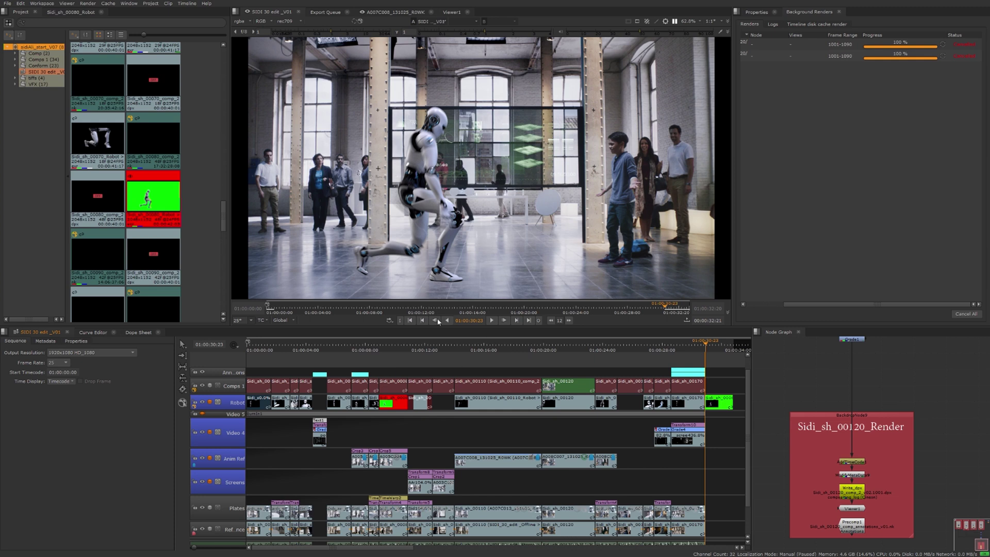
Step: Relink the last Robot-track clip's version to the Sidi_sh_00080_Robot bin item, turning it green
{"action": "left_click", "coordinate": [724, 403]}
{"action": "right_click", "coordinate": [725, 403]}
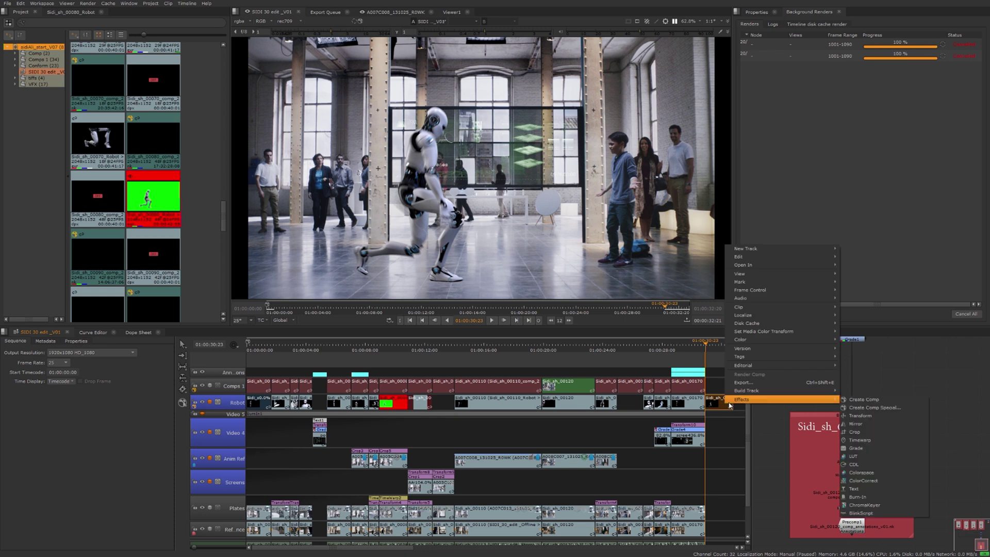
{"action": "mouse_move", "coordinate": [770, 342]}
{"action": "right_click", "coordinate": [722, 405]}
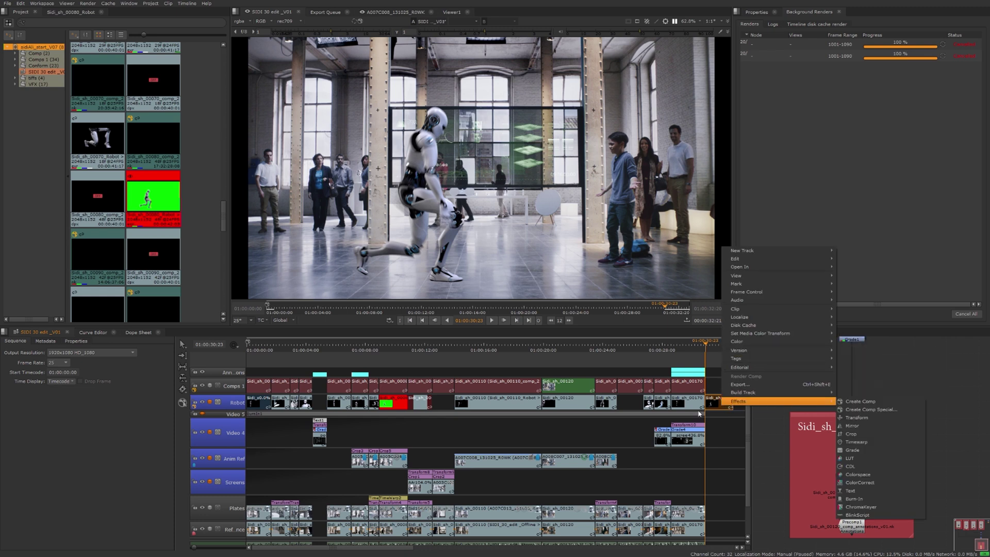
{"action": "mouse_move", "coordinate": [759, 359]}
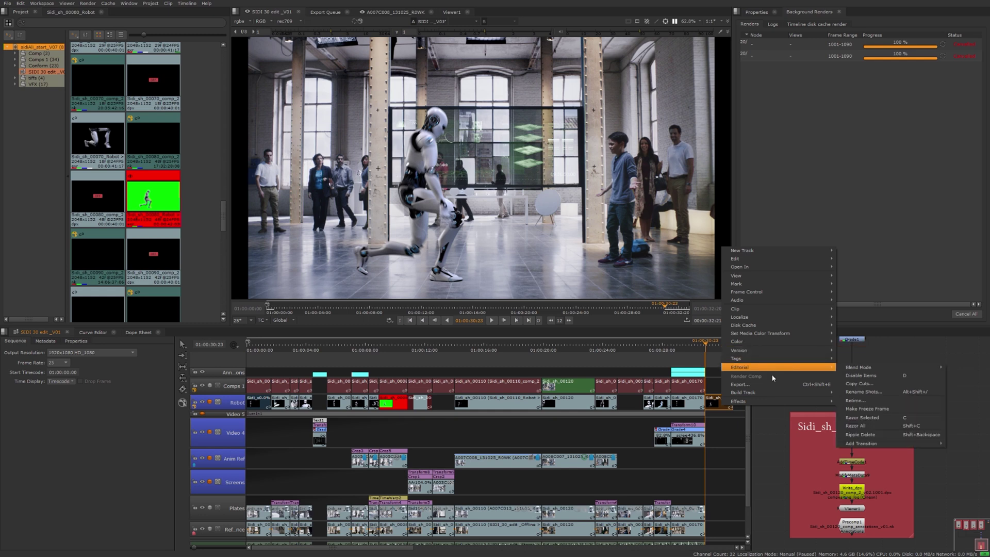
{"action": "mouse_move", "coordinate": [723, 401]}
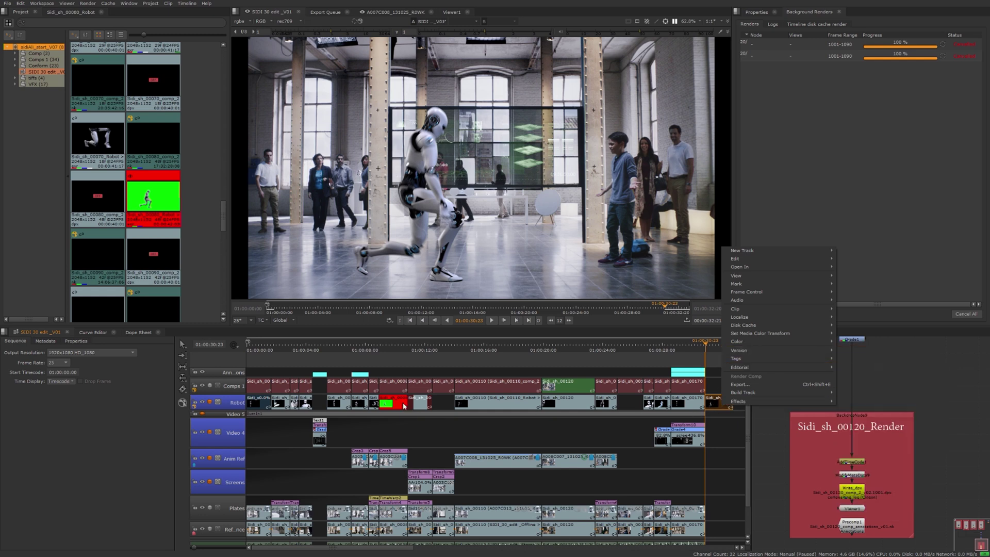
{"action": "mouse_move", "coordinate": [823, 350]}
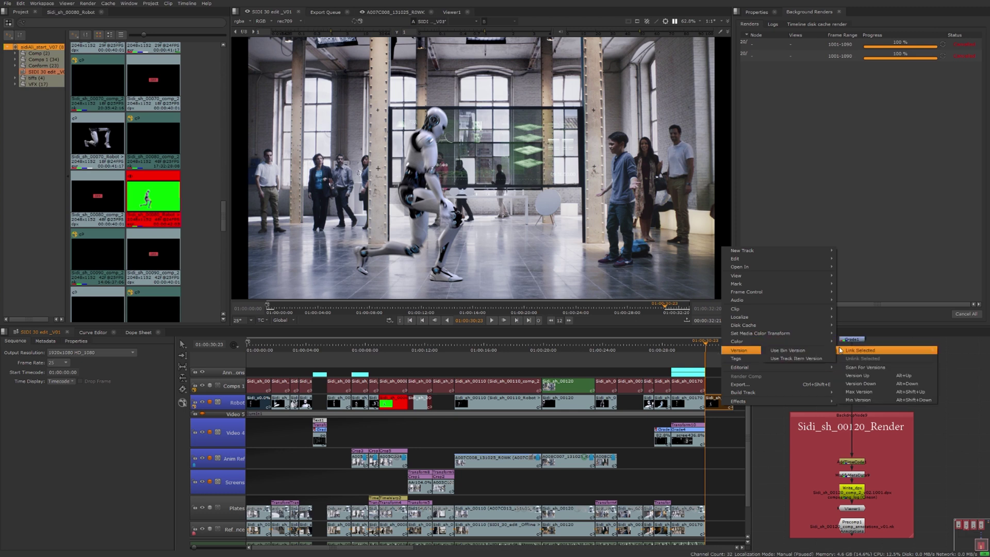
{"action": "left_click", "coordinate": [841, 350]}
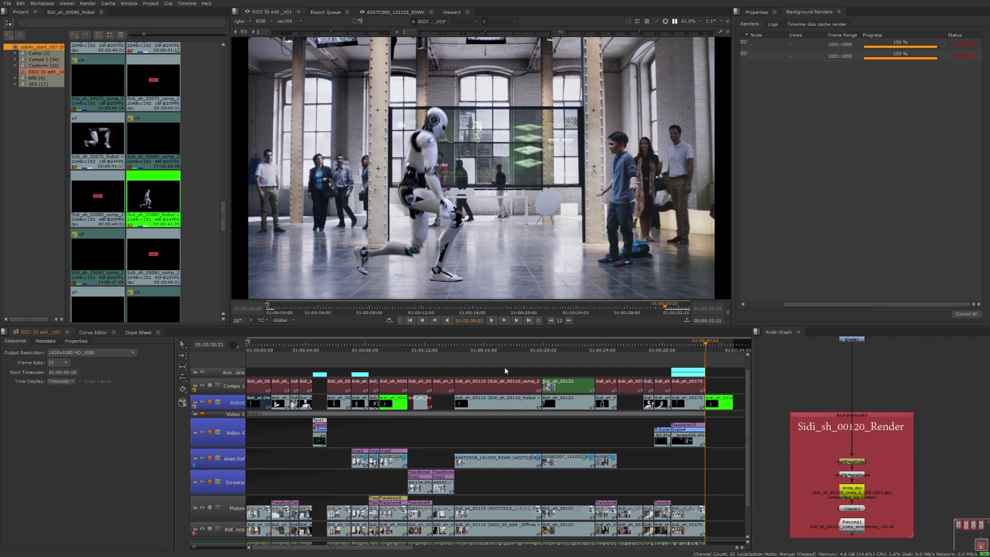
Step: Switch Sidi_sh_00120 to its other comp version, then rescan the Comps 1 clips, finding 0 new versions
{"action": "left_click", "coordinate": [576, 391], "text": "alt"}
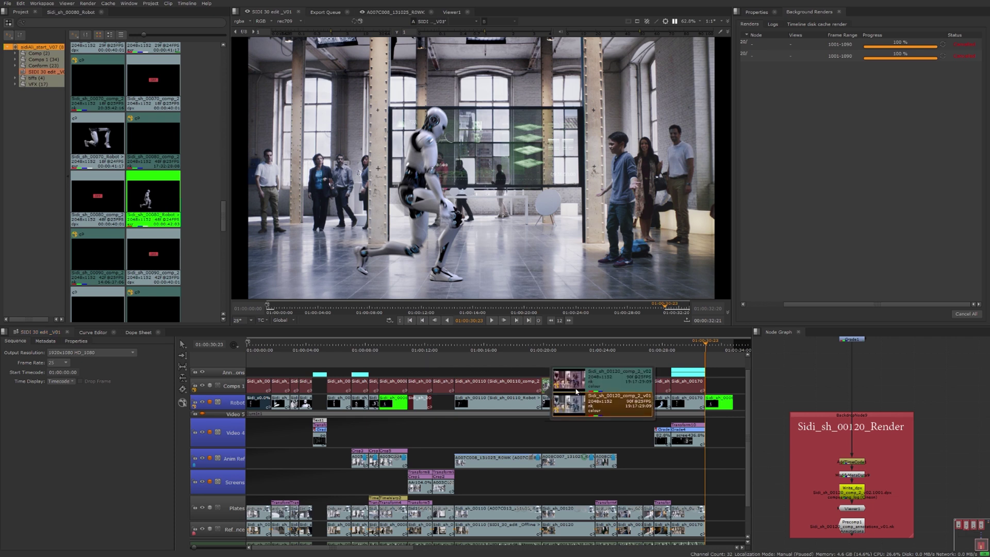
{"action": "left_click", "coordinate": [591, 382]}
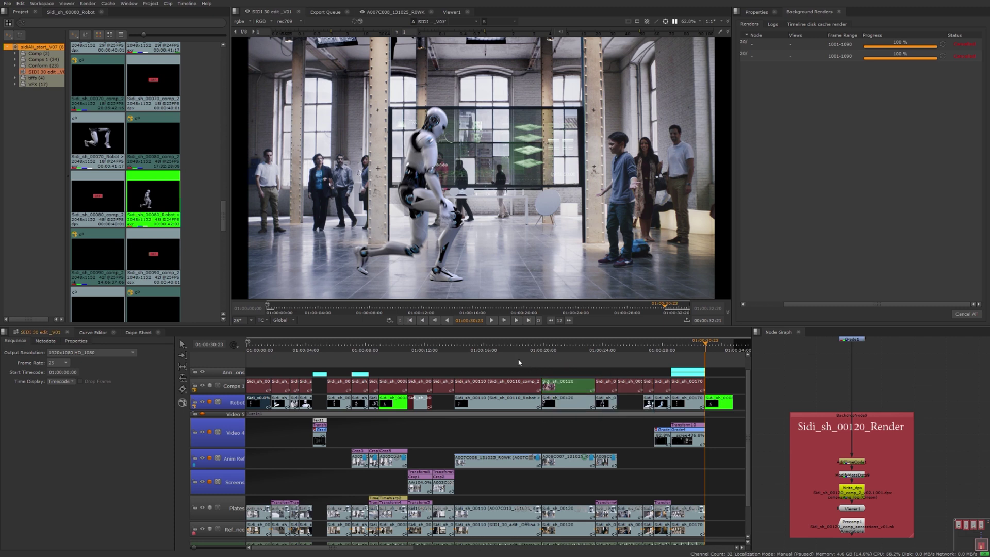
{"action": "left_click_drag", "start_coordinate": [519, 364], "coordinate": [375, 382]}
{"action": "right_click", "coordinate": [385, 386]}
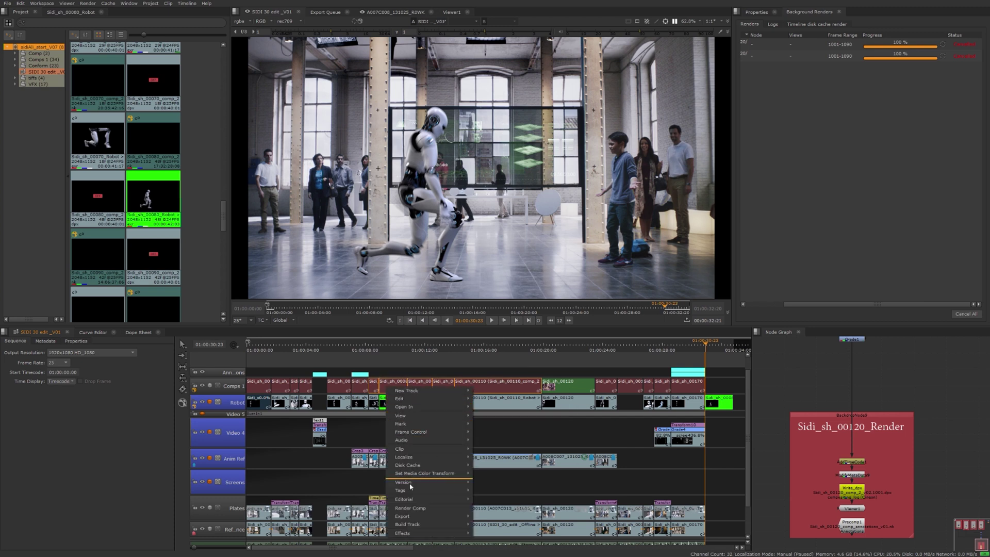
{"action": "mouse_move", "coordinate": [428, 482]}
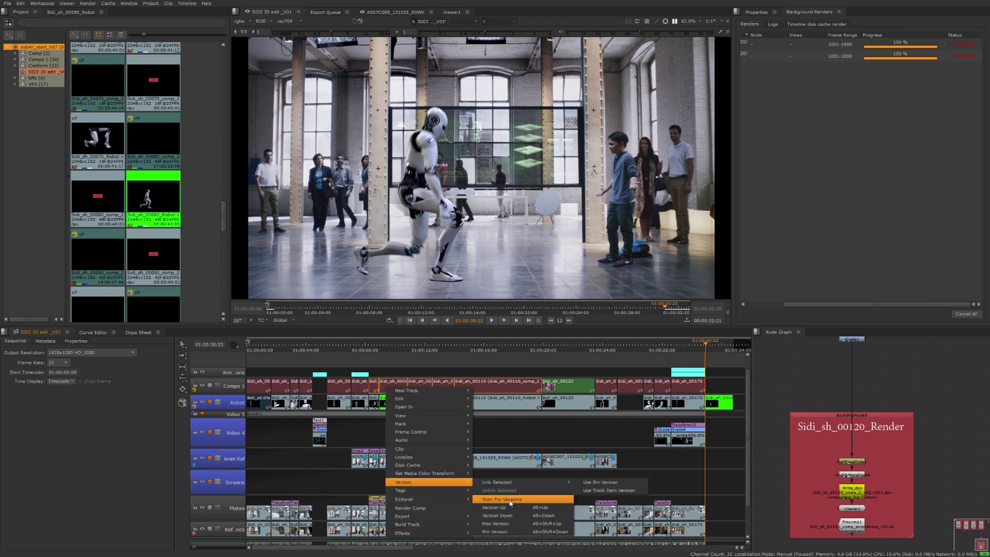
{"action": "left_click", "coordinate": [510, 499]}
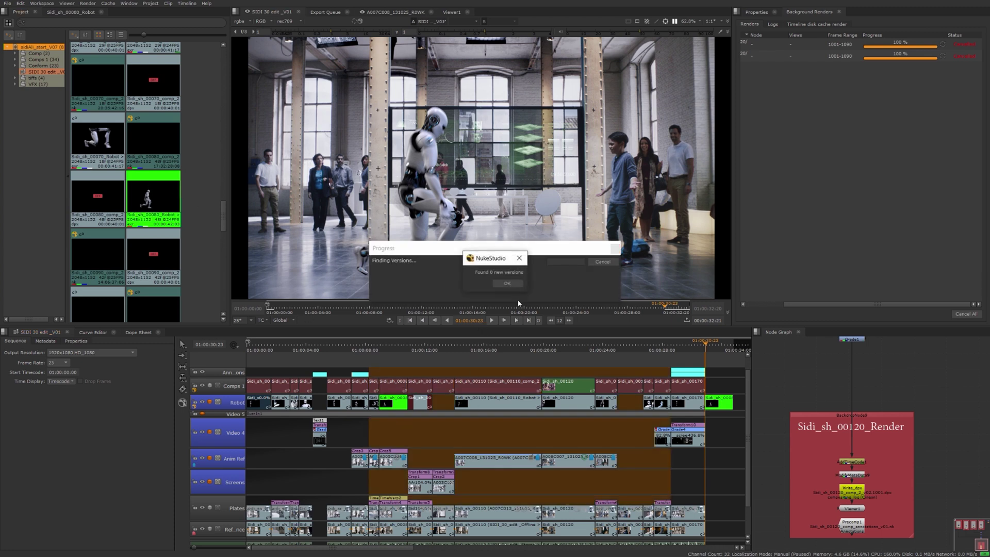
{"action": "key", "text": "Return"}
{"action": "left_click", "coordinate": [412, 368]}
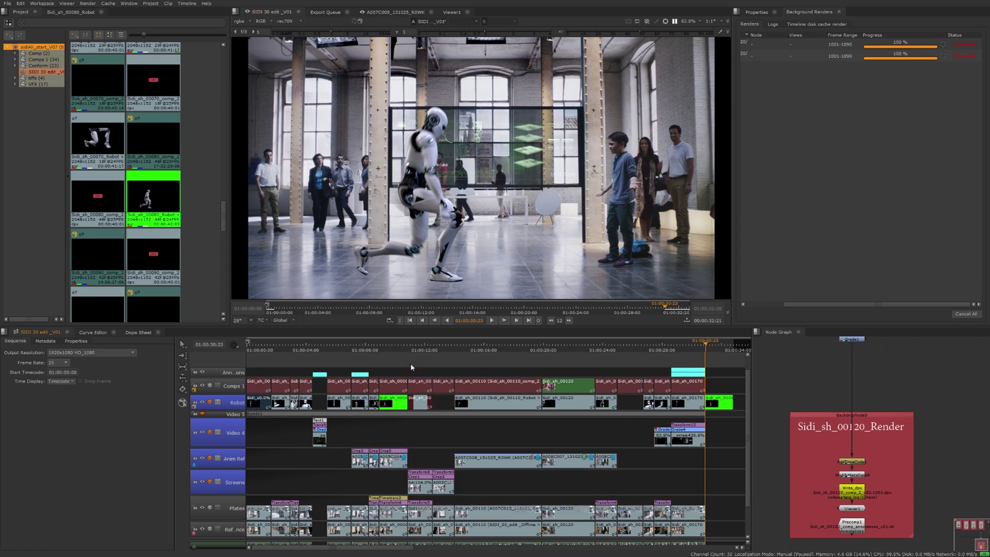